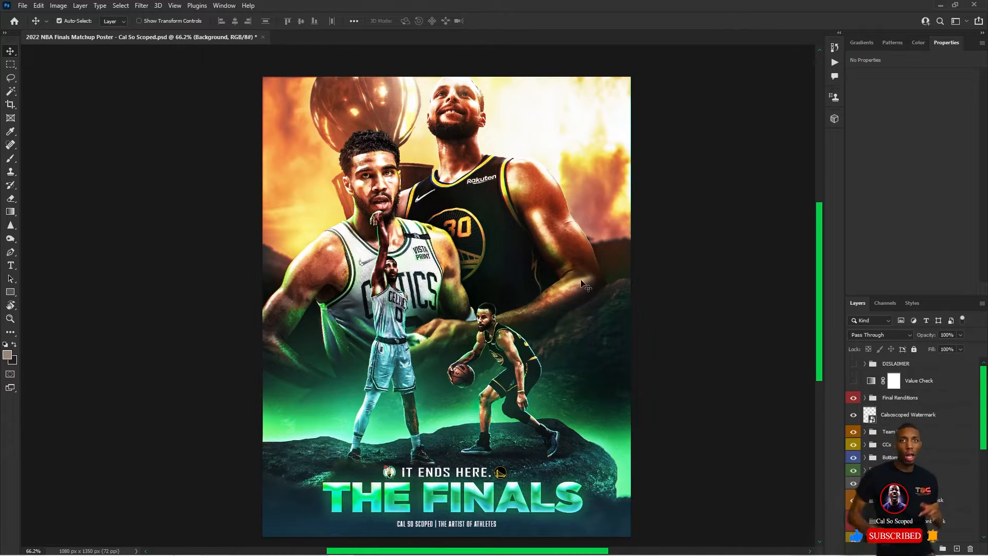
Hide every visible layer and group above the Background group, from Final Renditions down to Curry Back Mask
click(913, 400)
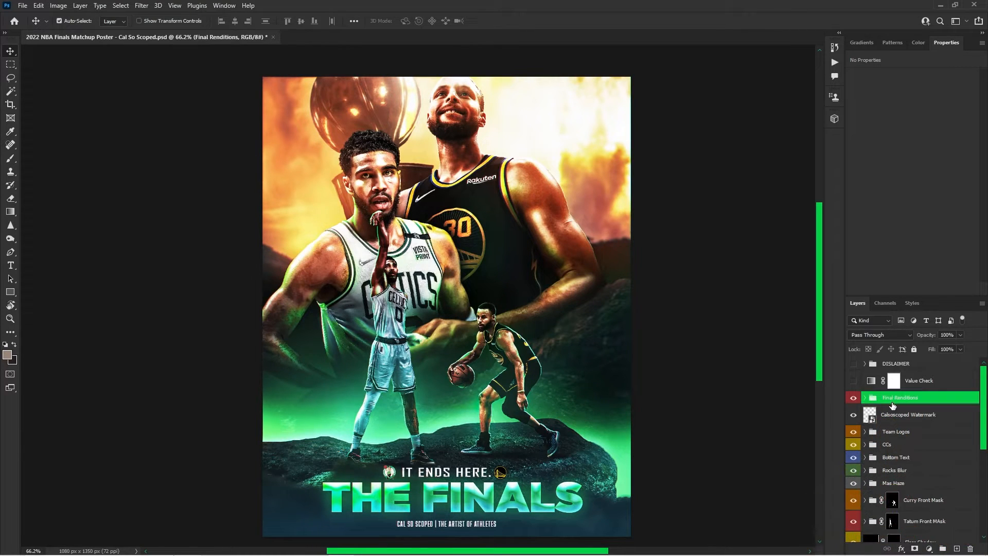
scroll(871, 398, down, 2)
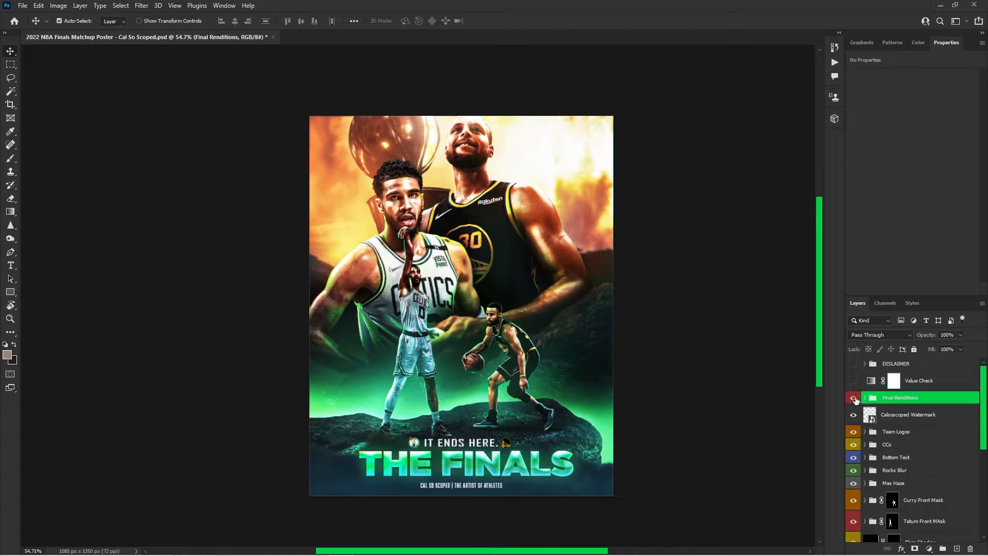
drag(853, 414, 853, 520)
scroll(878, 473, down, 3)
scroll(878, 472, down, 1)
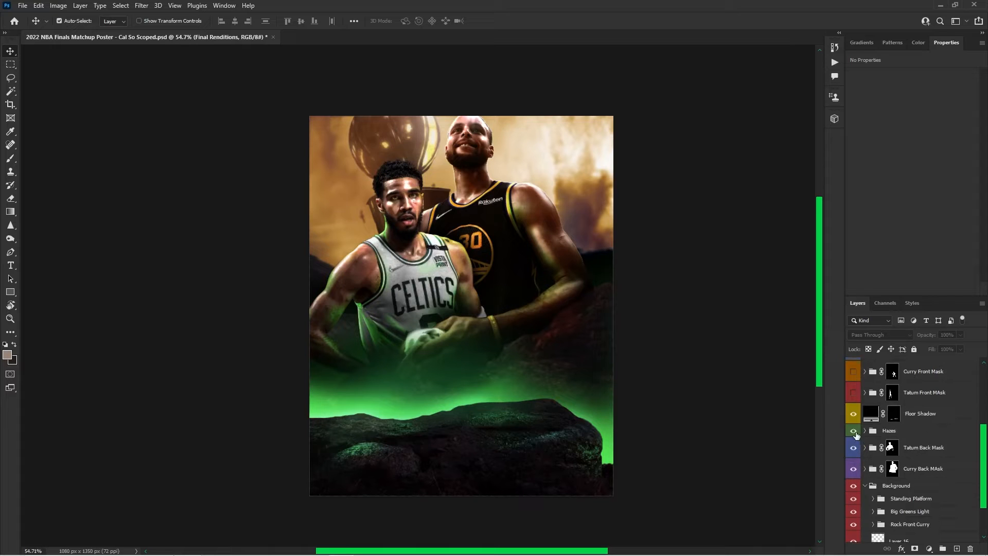
drag(853, 413, 860, 469)
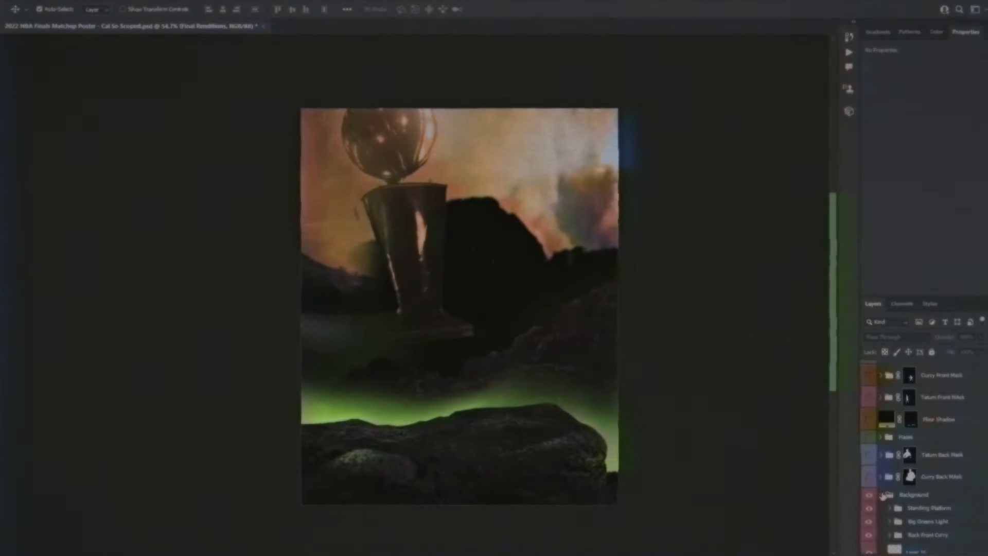
scroll(860, 469, up, 4)
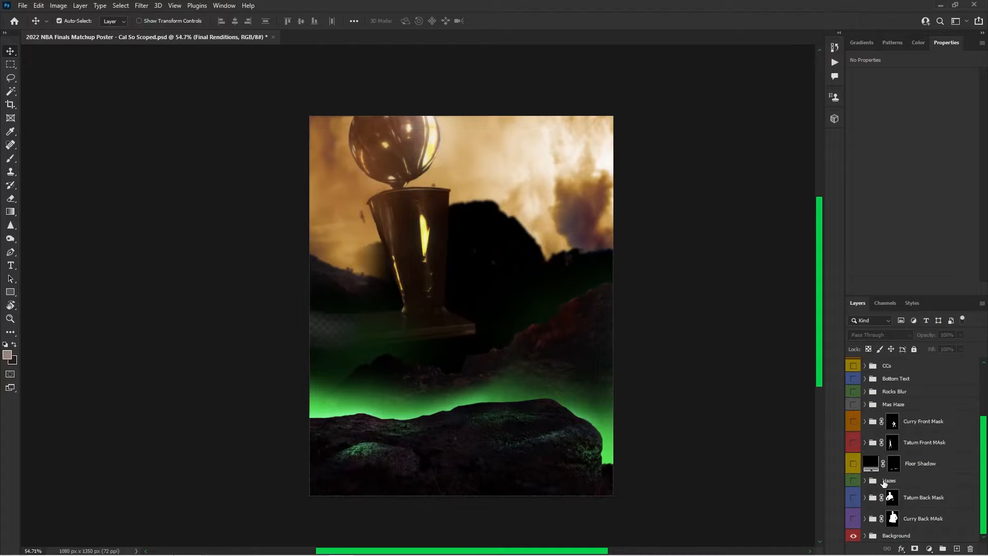
Select the Background group and expand it to list its subgroups and layers
click(855, 539)
click(872, 536)
click(865, 535)
scroll(893, 488, down, 3)
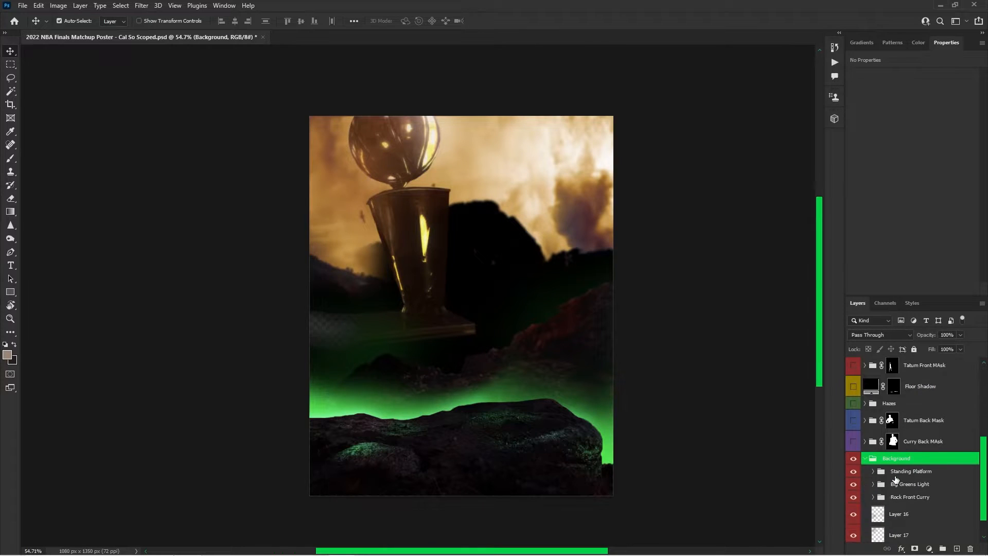
scroll(893, 473, down, 1)
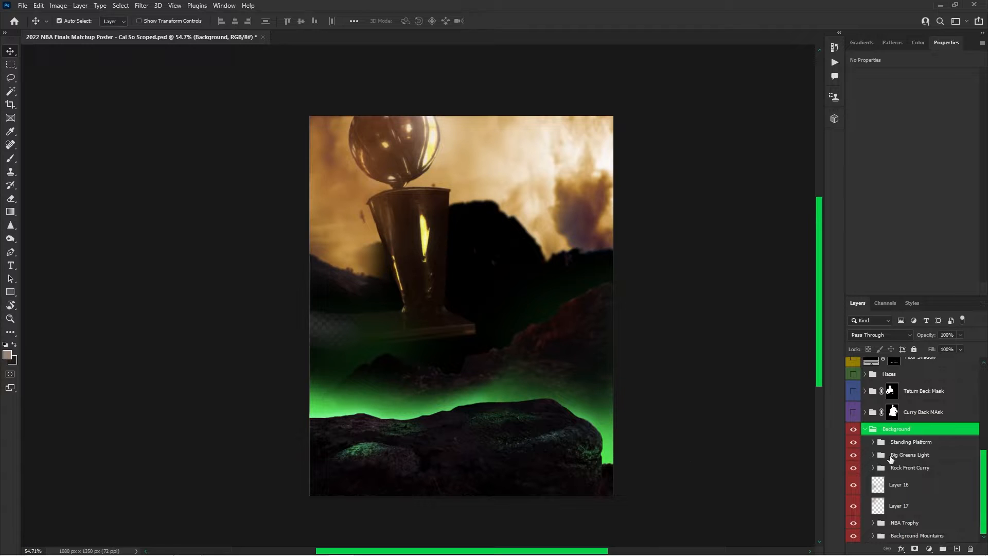
Preview the Standing Platform group by switching its visibility off and on, and expand it
click(853, 441)
click(853, 441)
click(876, 444)
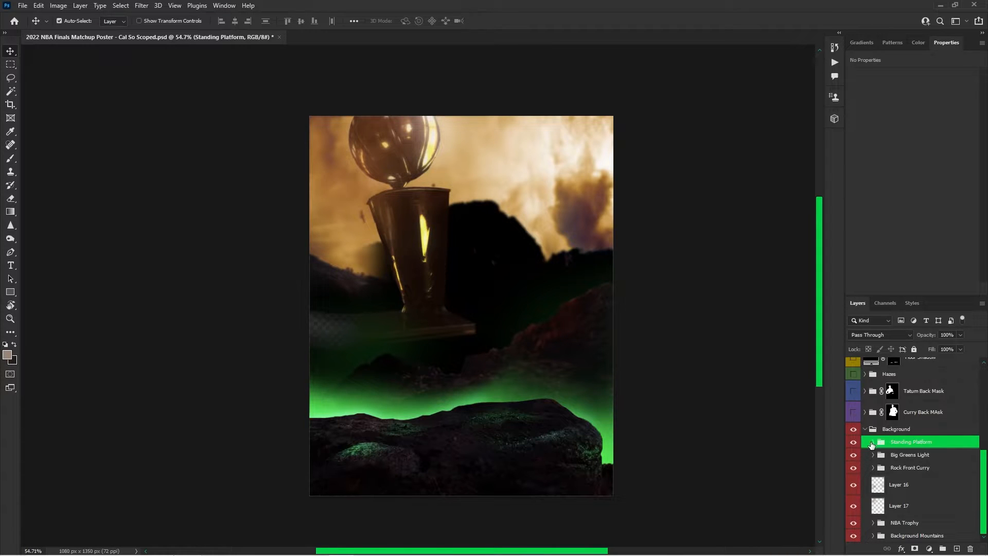
click(873, 442)
scroll(897, 495, down, 2)
Open the Layer 7 smart object's contents, examine the source rock photo, and close it
double_click(887, 484)
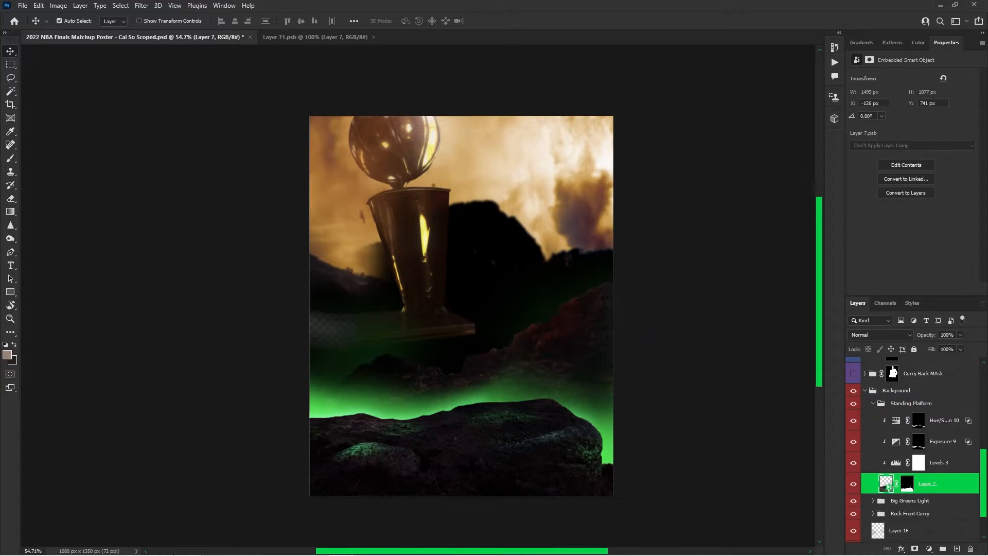
scroll(425, 328, up, 7)
scroll(435, 324, down, 6)
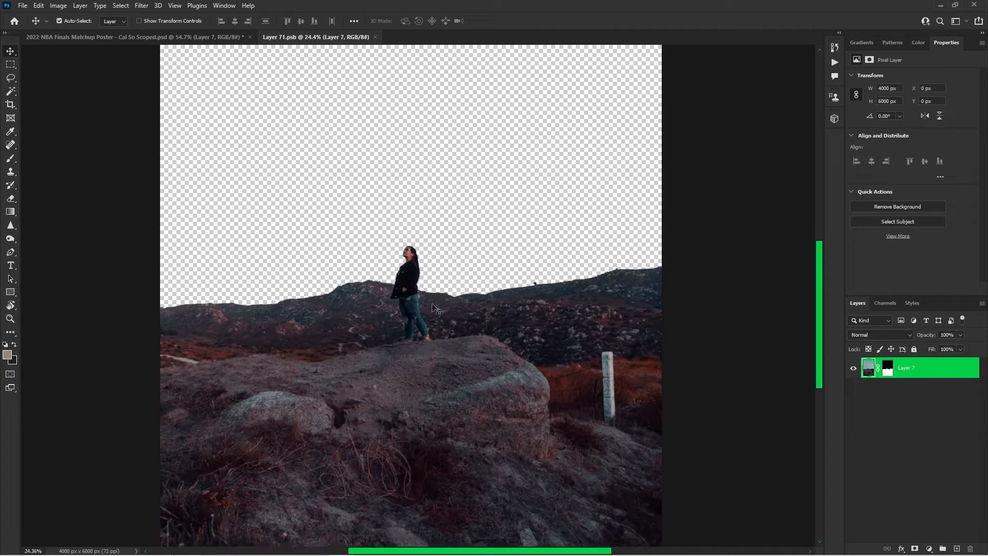
scroll(458, 298, down, 3)
scroll(463, 267, up, 1)
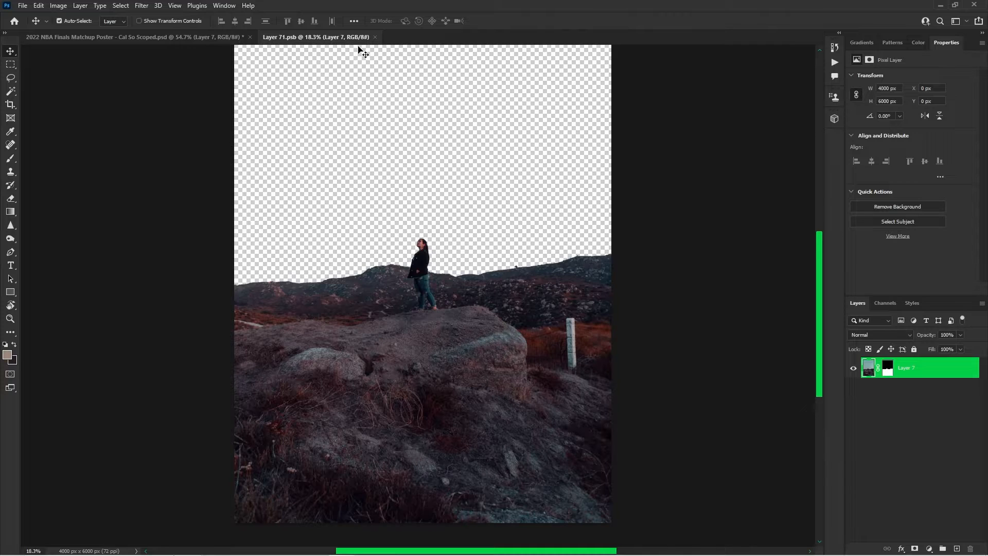
click(375, 37)
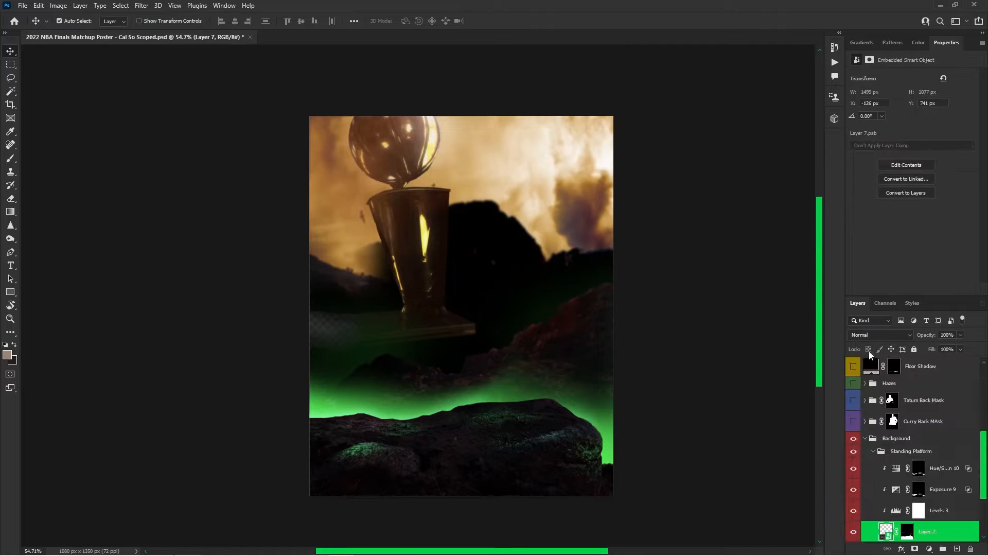
Hide the Levels 3, Exposure 9 and Hue/Saturation 10 adjustments in the Standing Platform group
scroll(905, 452, down, 1)
click(853, 484)
click(853, 463)
click(853, 442)
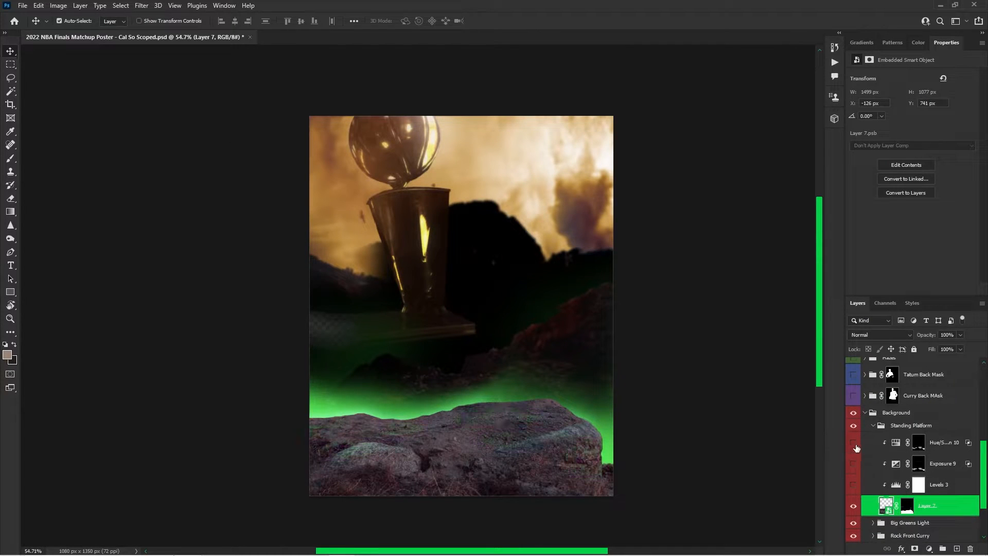
Show the Levels 3 and Exposure 9 adjustments on the platform rock and examine their effect
click(854, 484)
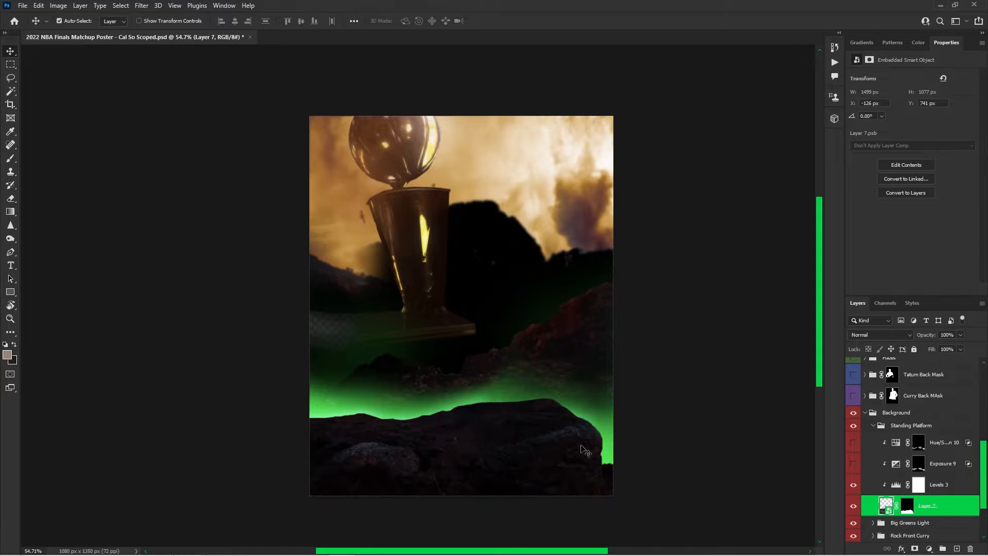
scroll(515, 407, down, 1)
scroll(489, 390, up, 2)
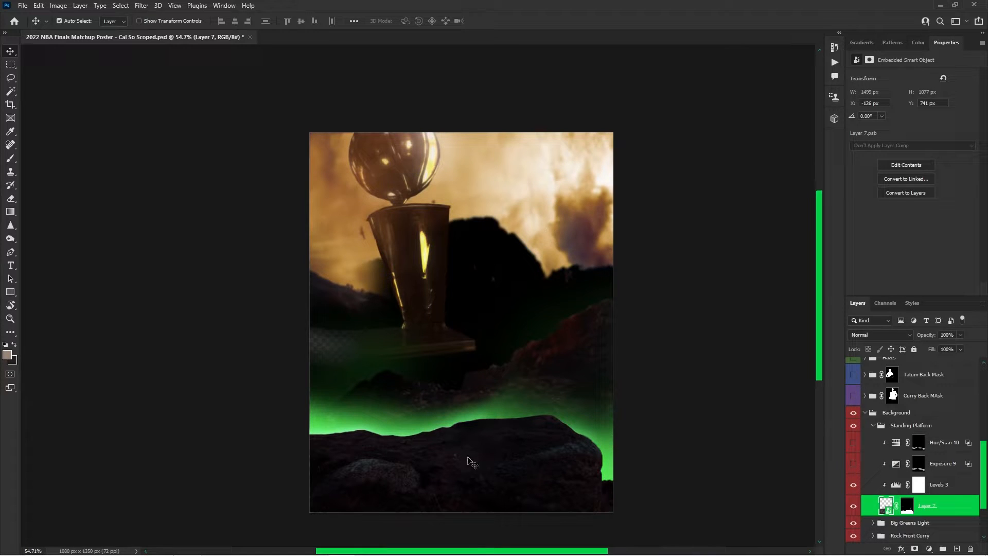
click(852, 464)
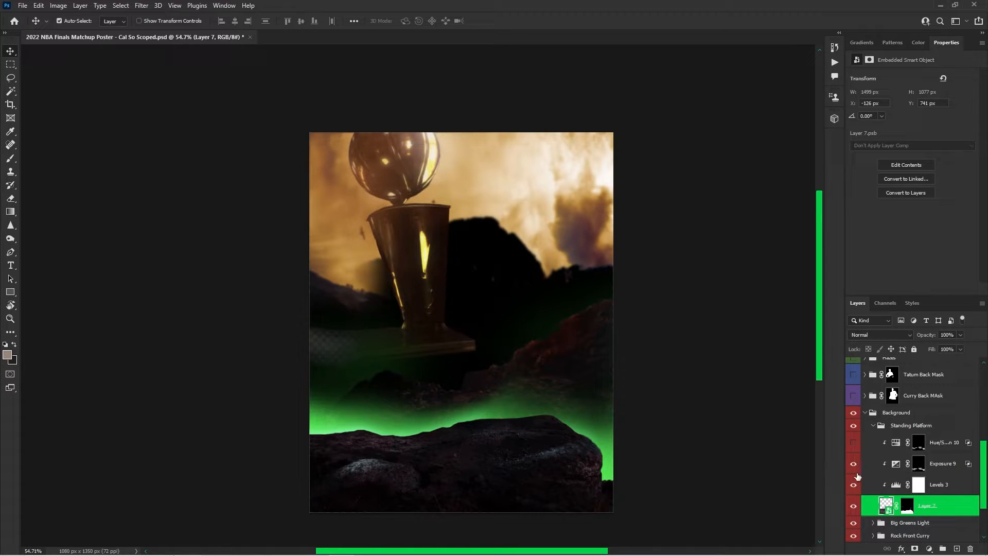
scroll(643, 443, down, 2)
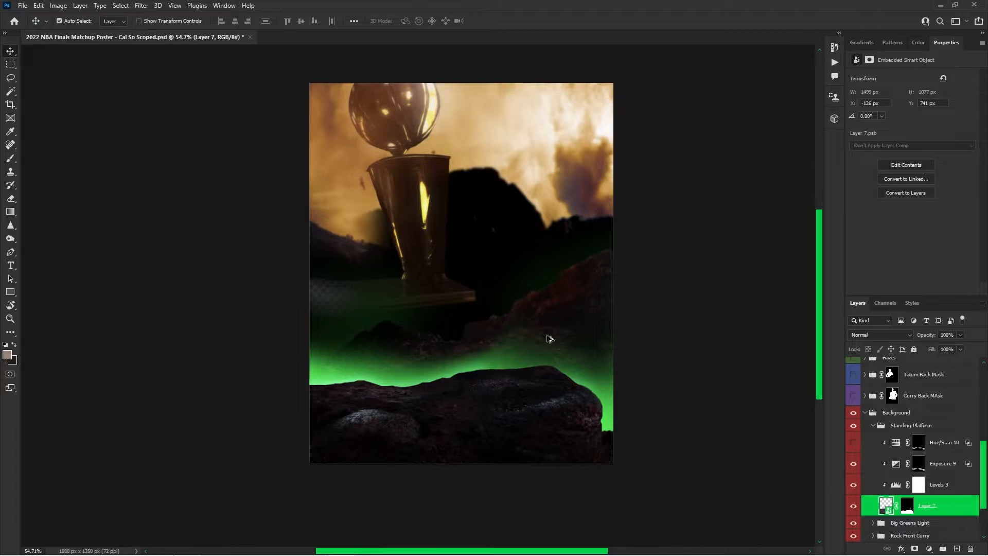
scroll(549, 338, up, 1)
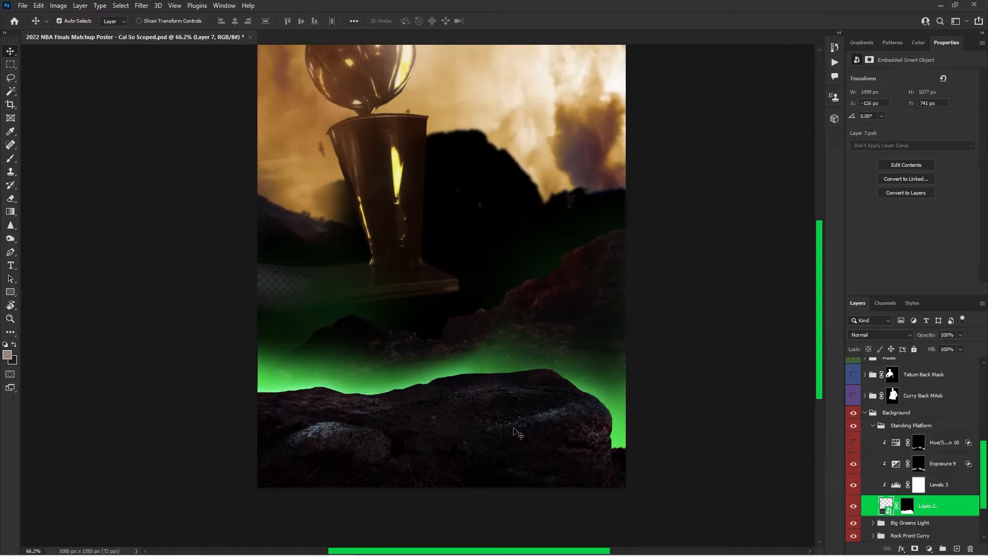
Switch Levels 3 and Exposure 9 off and on in turn to compare the rock with and without each
click(853, 485)
click(853, 484)
click(855, 464)
click(854, 464)
Try a 0 / 18 shadow split on the Underlying Layer Blend If slider for Exposure 9
right_click(893, 464)
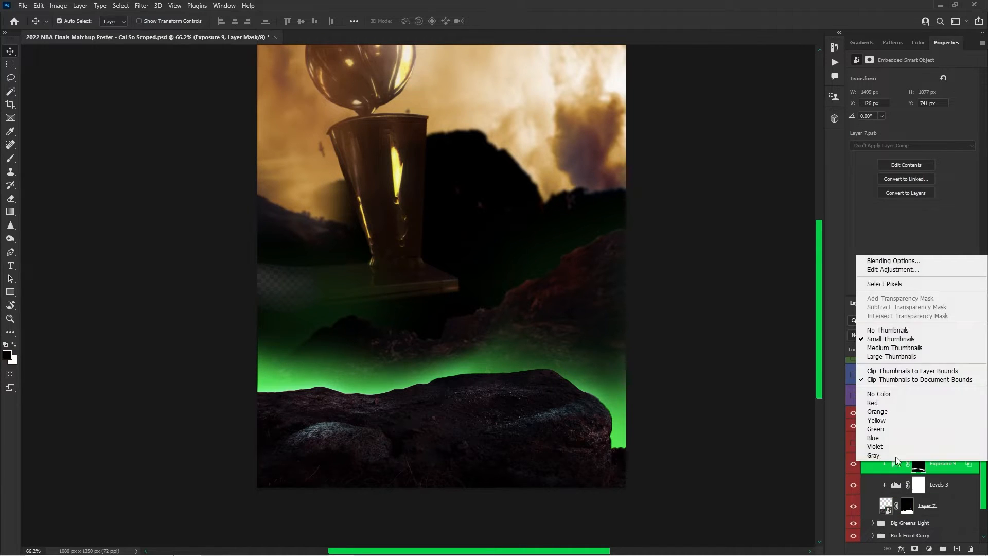
click(891, 261)
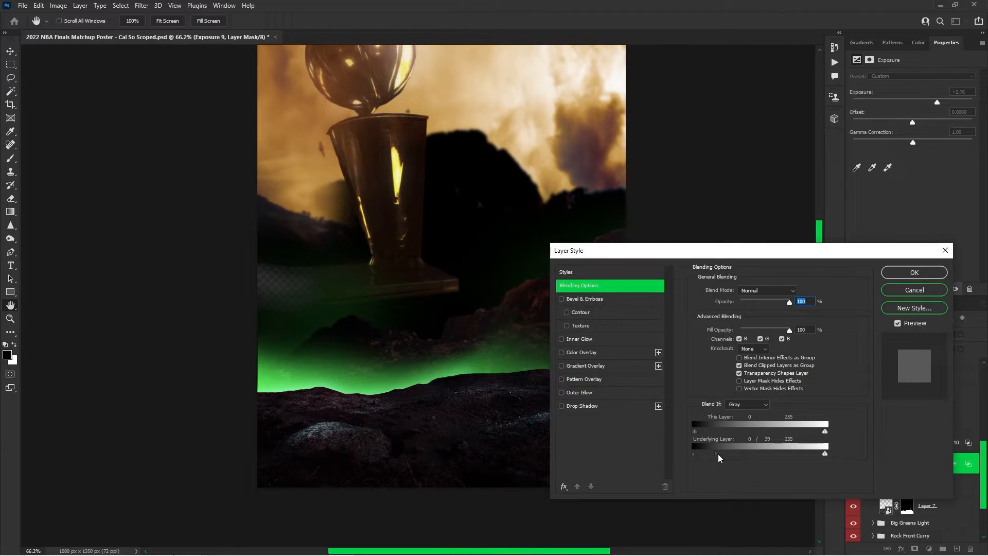
mouse_move(717, 455)
mouse_down()
mouse_move(677, 458)
mouse_move(807, 444)
mouse_move(679, 453)
mouse_move(780, 449)
mouse_move(682, 456)
mouse_move(729, 454)
mouse_move(705, 465)
mouse_up()
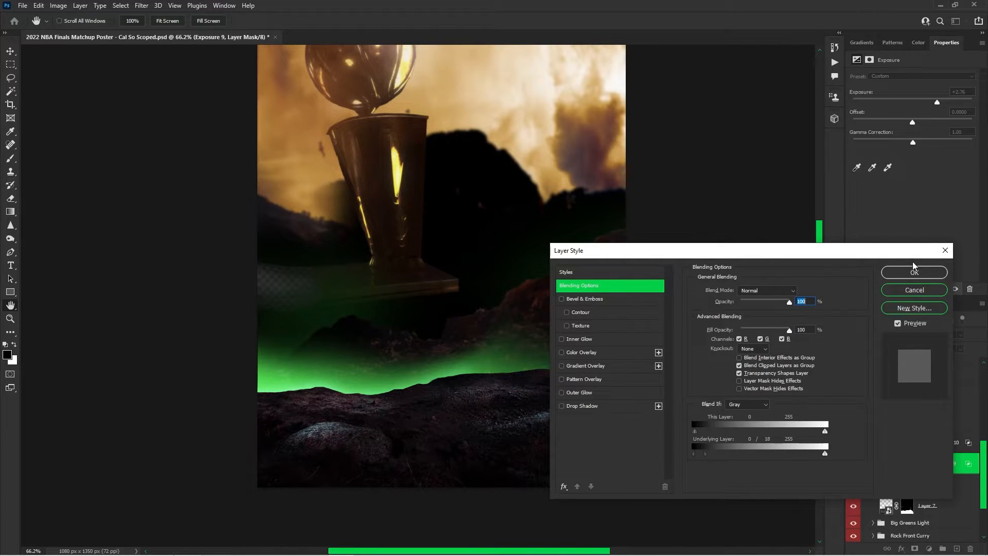
click(914, 292)
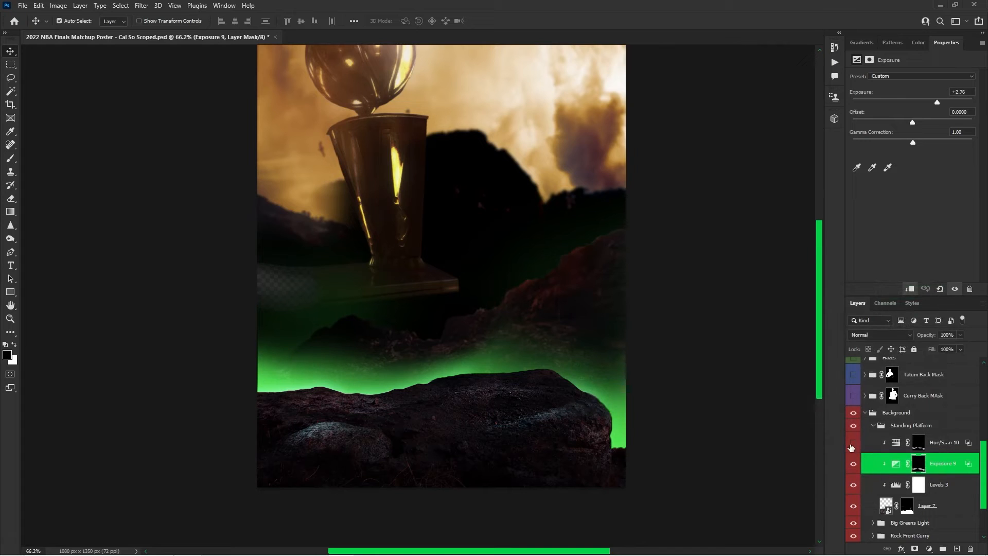
Show Hue/Saturation 10, review its settings and green tint on the rock, and collapse the Standing Platform group
click(852, 443)
click(890, 446)
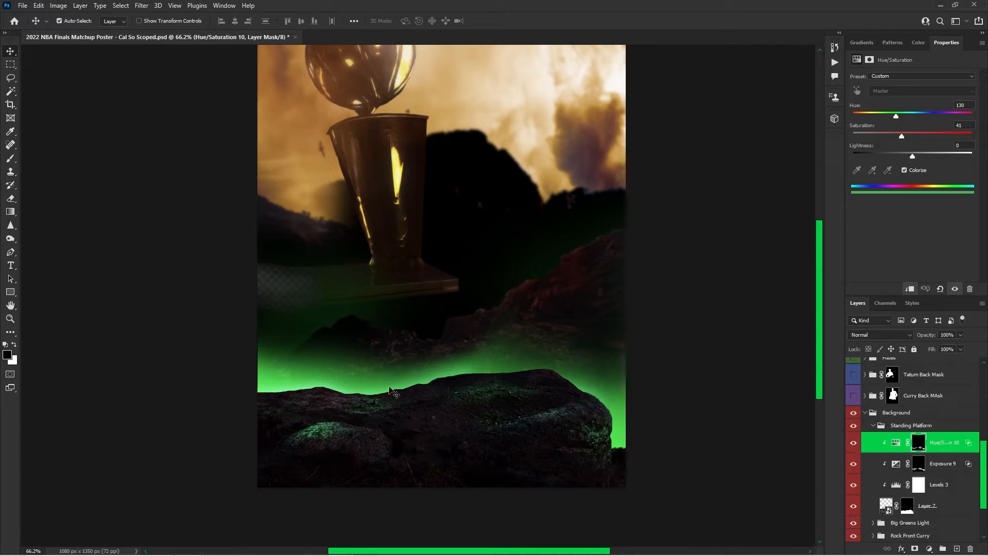
scroll(614, 404, up, 1)
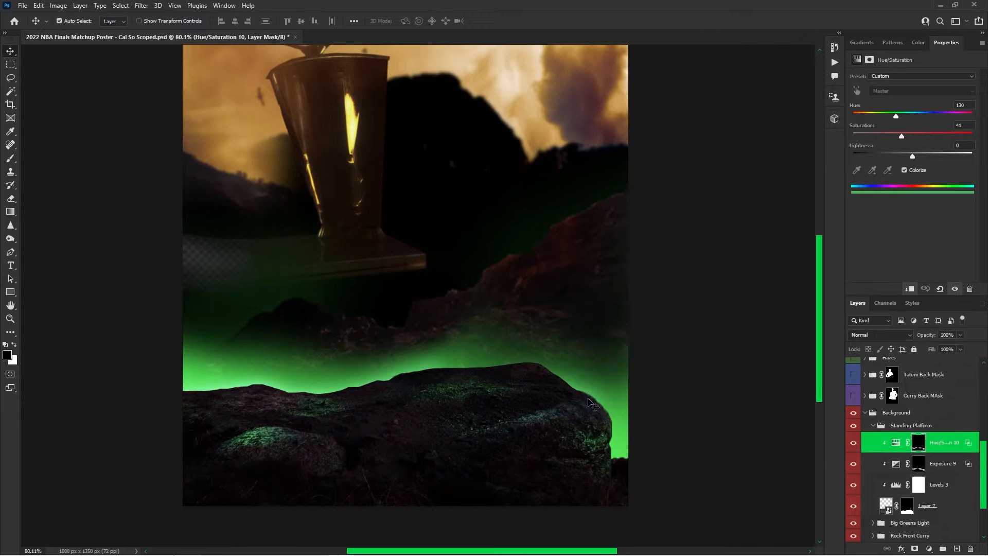
click(873, 427)
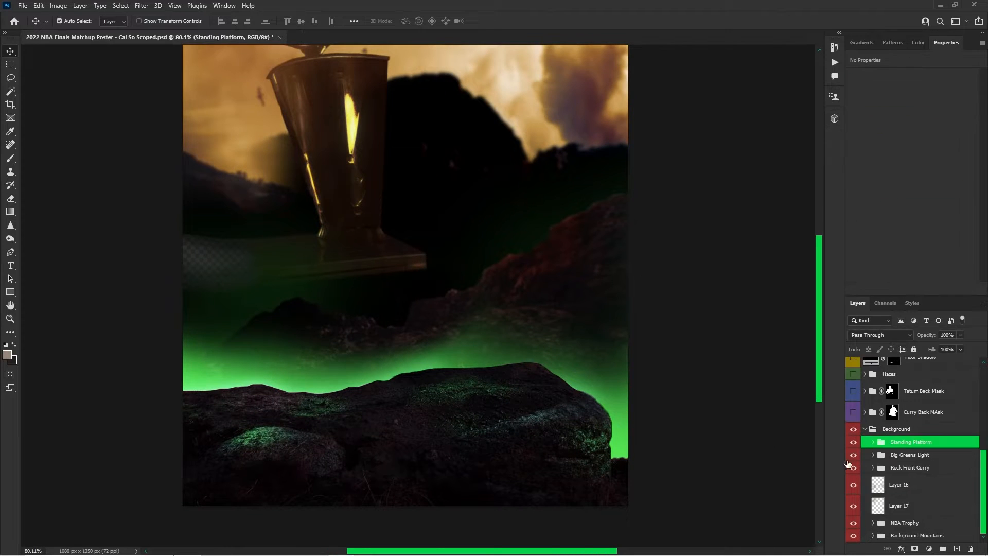
Preview the Big Greens Light group with its visibility off and on, and inspect its Color Fill 2 and Layer 20
click(854, 455)
scroll(502, 362, down, 1)
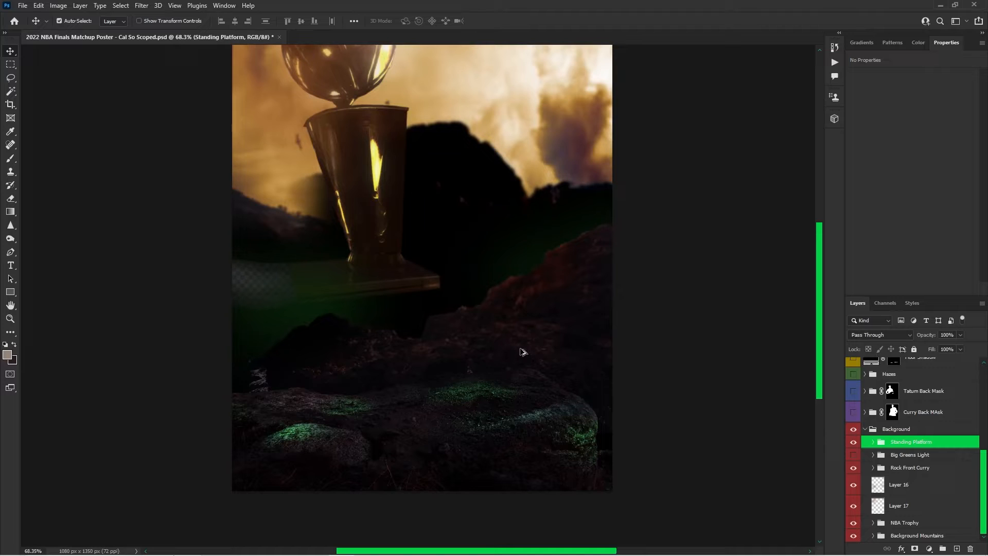
click(853, 455)
click(872, 456)
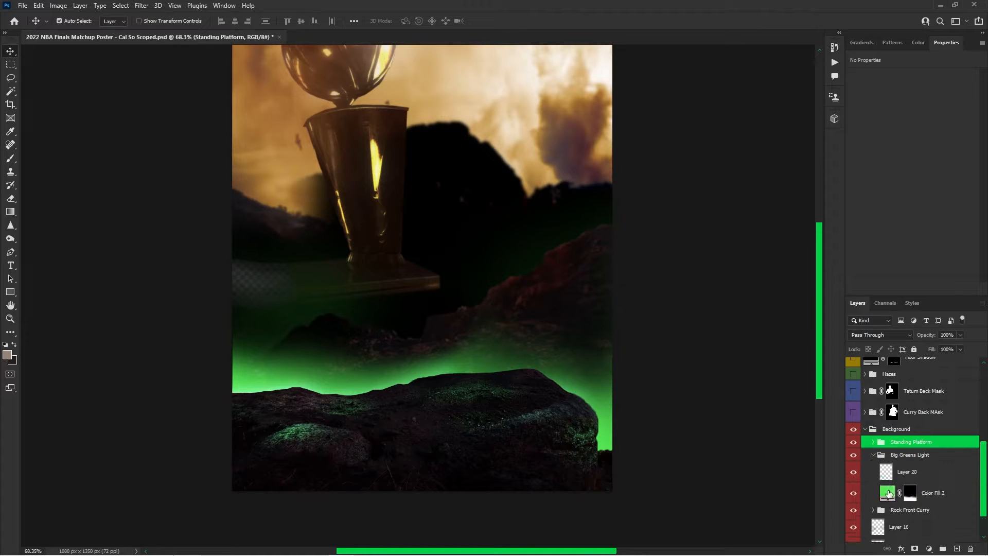
click(868, 491)
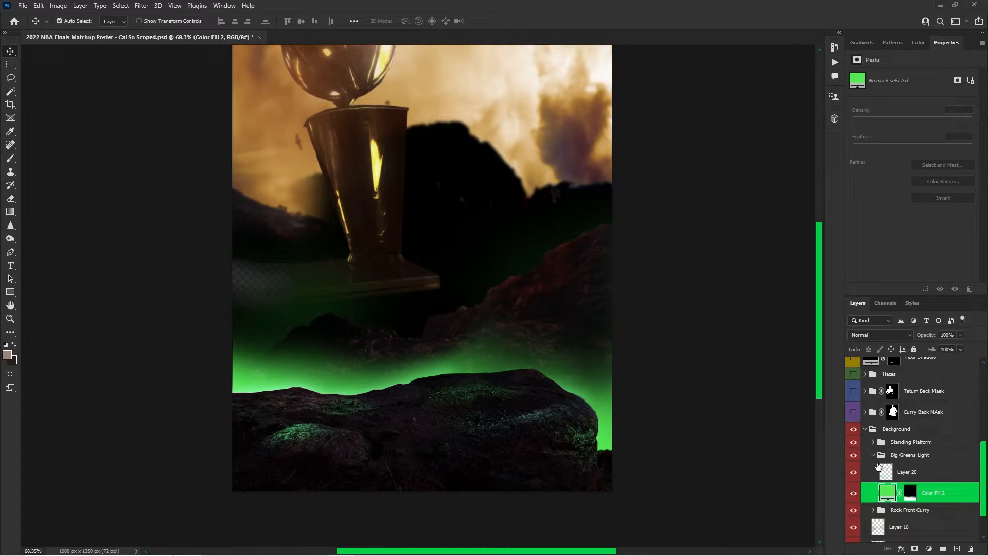
click(914, 478)
click(872, 454)
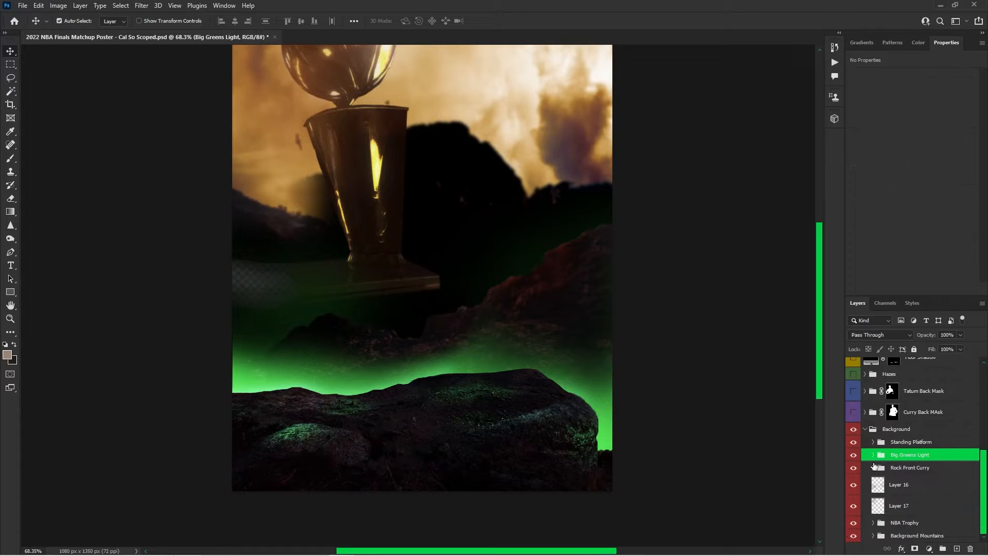
Compare the poster with the Rock Front Curry group hidden and shown, and expand the group to view its layers
click(853, 466)
click(854, 466)
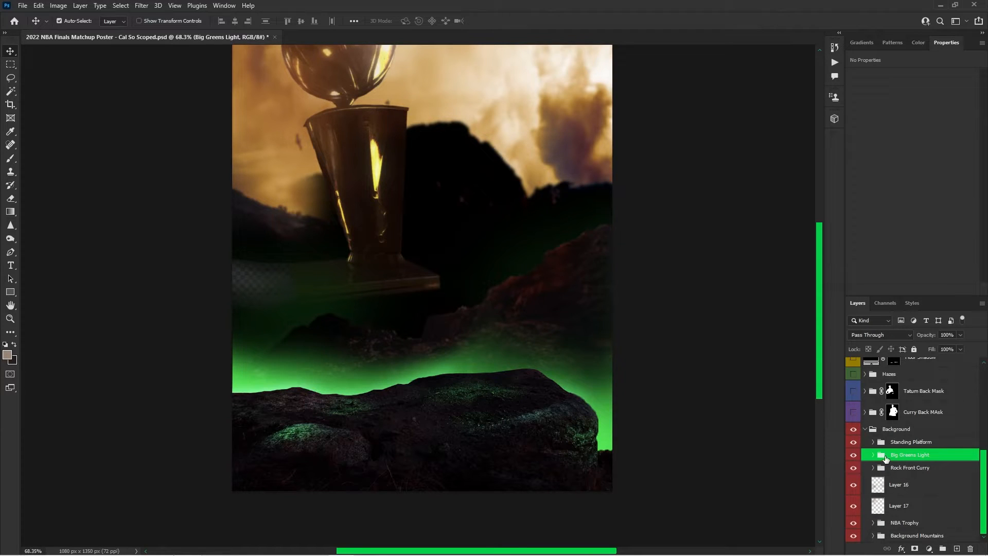
click(853, 467)
click(853, 467)
click(873, 468)
scroll(885, 466, down, 5)
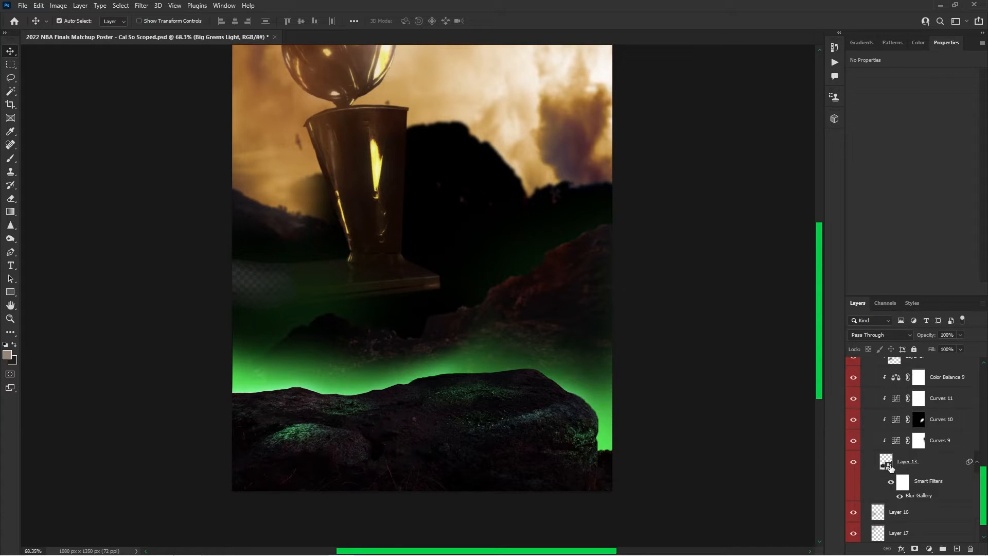
Open the Layer 13 smart object to examine the source cliff image, close it, and collapse the Rock Front Curry group
double_click(886, 463)
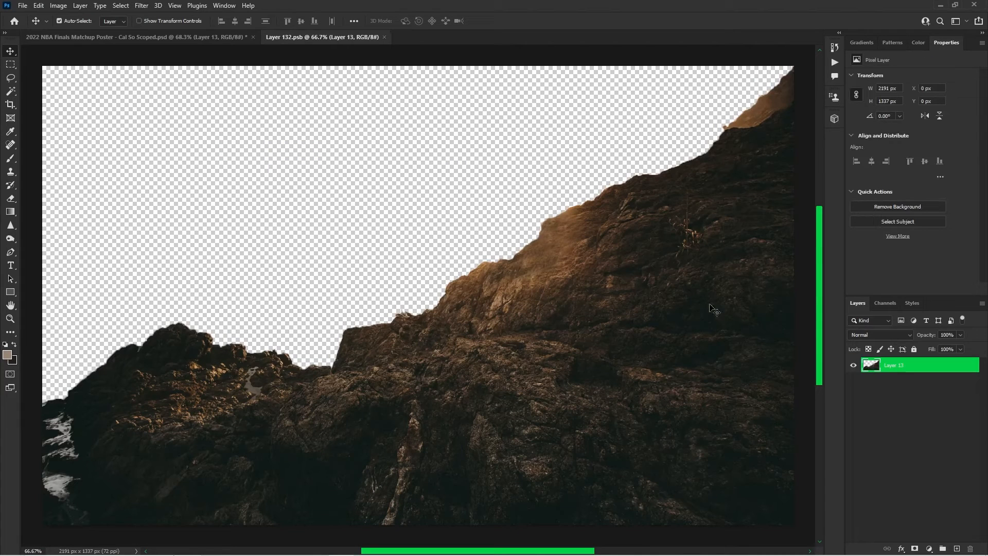
click(385, 37)
scroll(888, 466, down, 3)
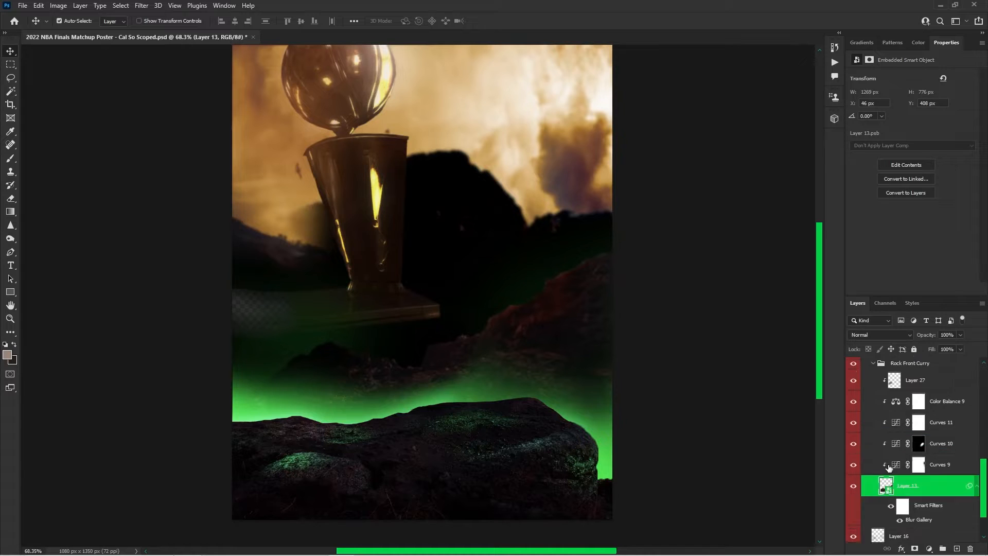
scroll(885, 443, up, 2)
click(871, 415)
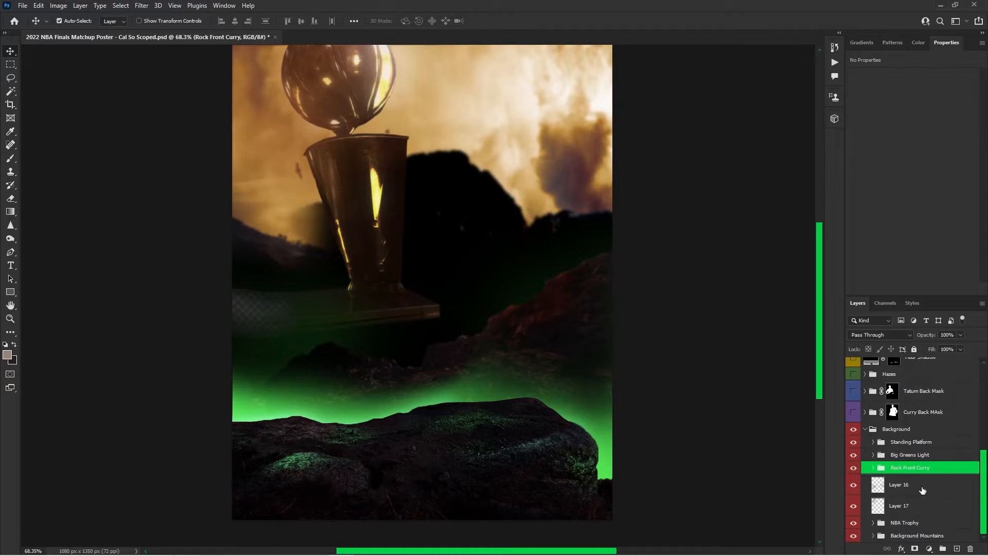
Switch Layer 16 and Layer 17 off and on in turn to examine what each adds to the background
click(853, 488)
click(853, 488)
click(856, 510)
click(856, 511)
scroll(541, 306, up, 2)
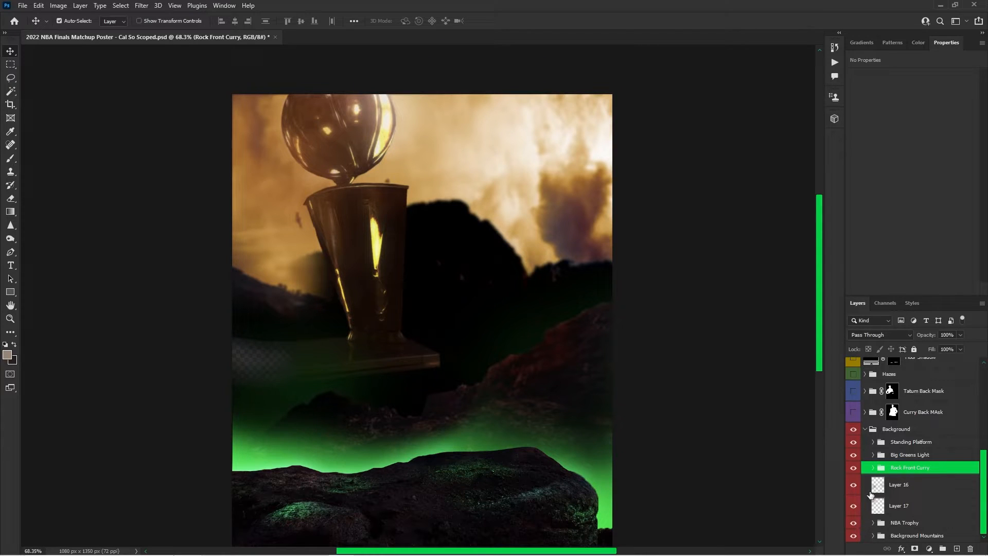
Compare the background with Layer 16 and Layer 17 each hidden and shown again
click(853, 485)
click(853, 485)
click(898, 506)
click(852, 506)
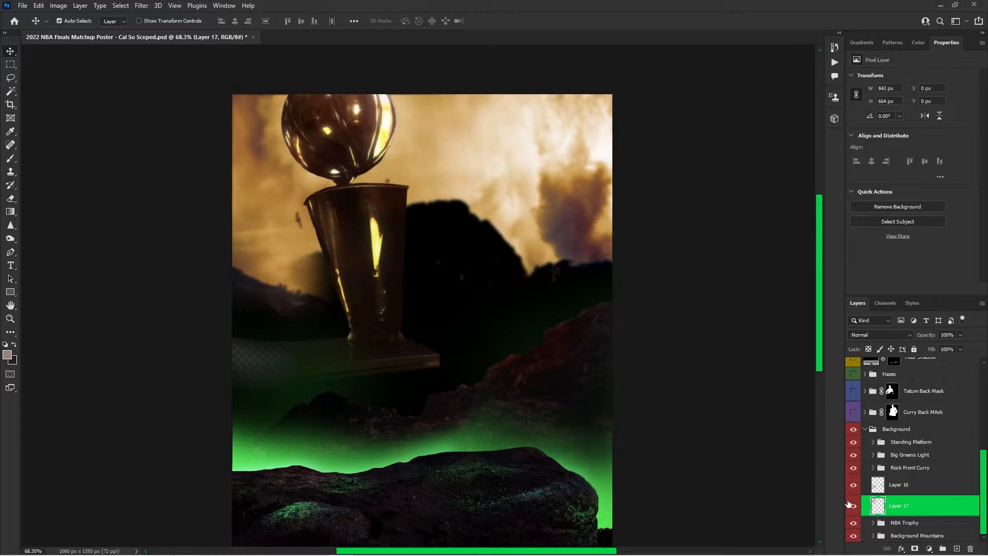
click(852, 505)
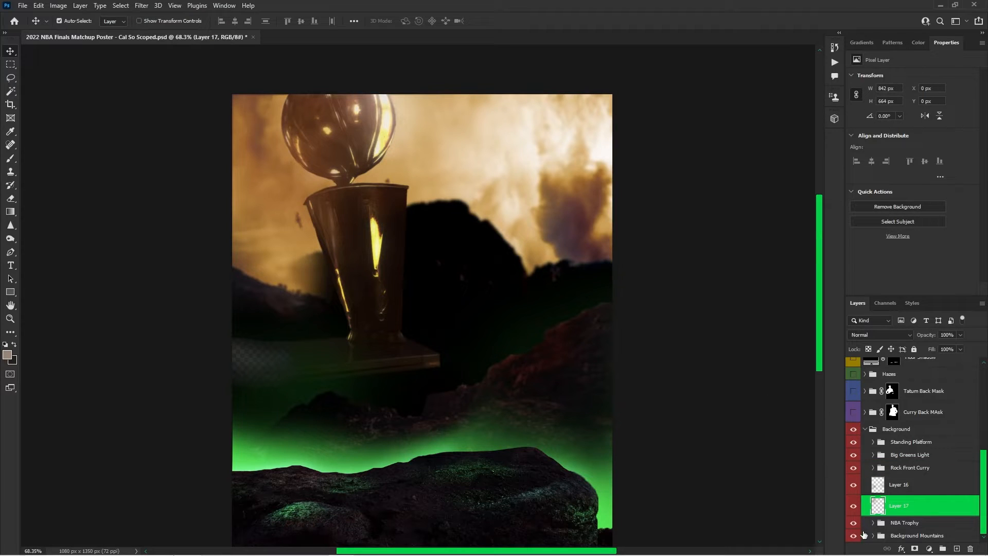
scroll(900, 476, up, 3)
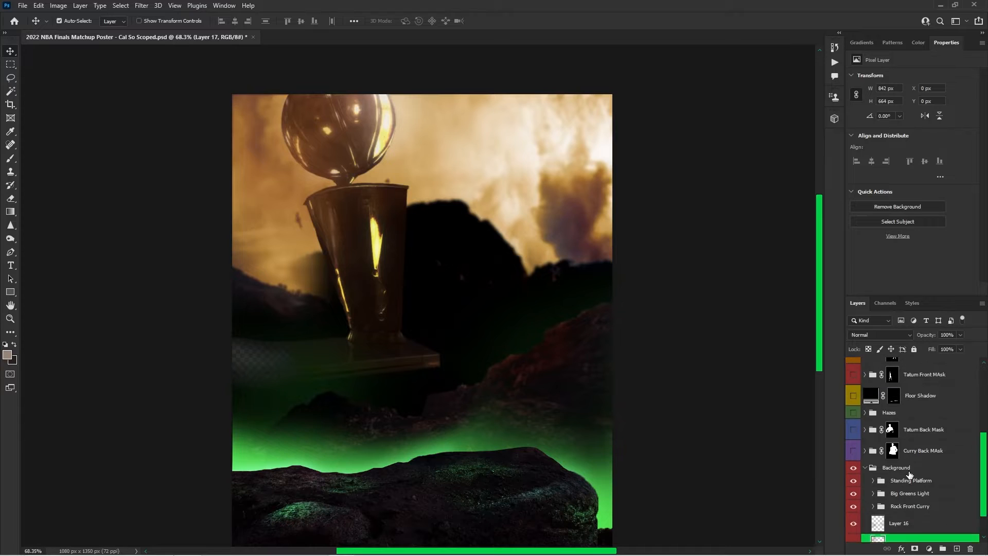
click(866, 480)
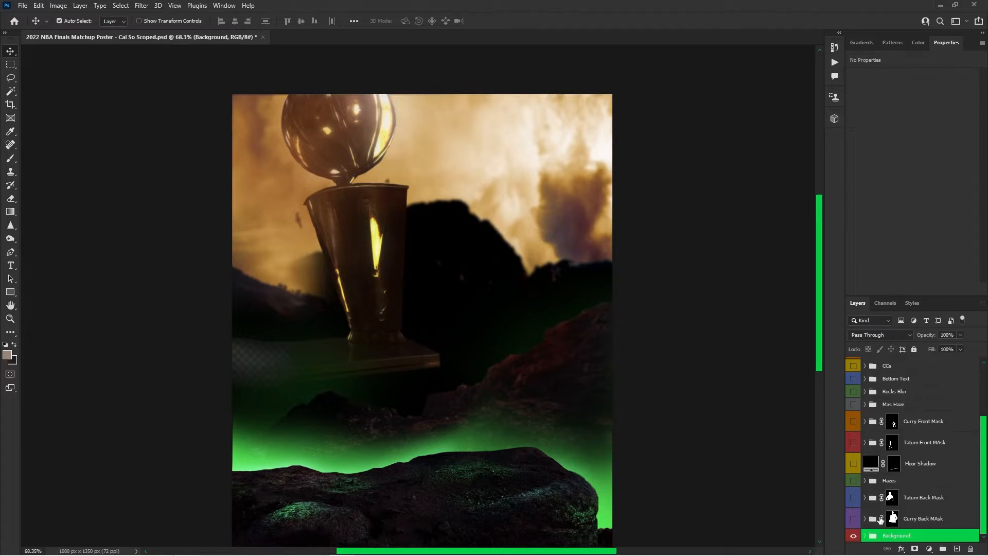
click(865, 535)
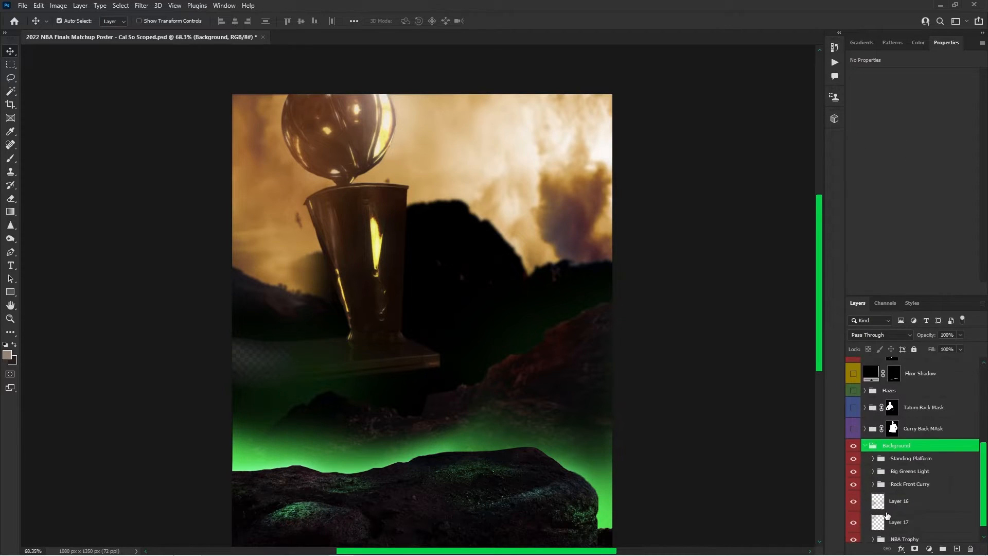
Open the Curves 8 smart object in Background Mountains, examine its composited sky and mountain images, and close it
scroll(872, 534, down, 4)
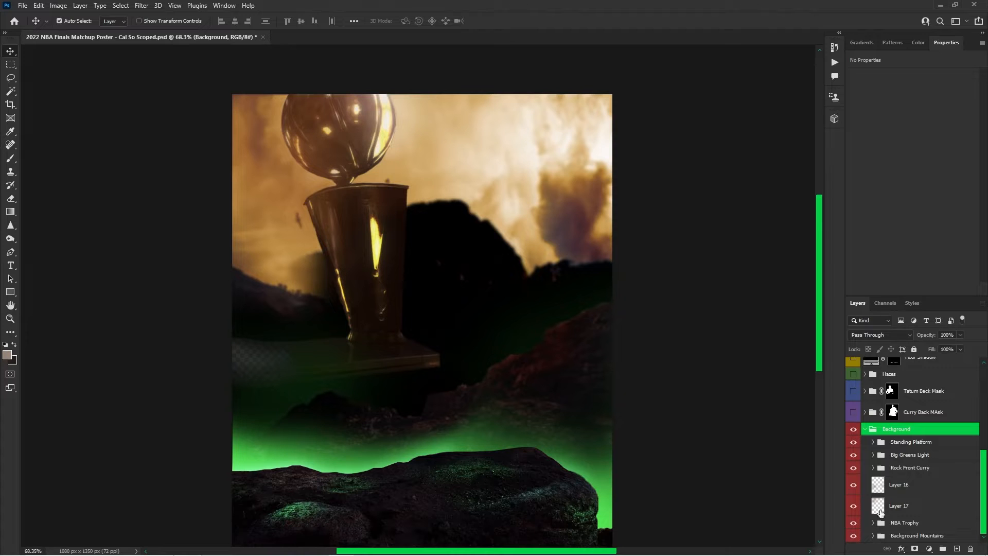
click(561, 133)
double_click(888, 506)
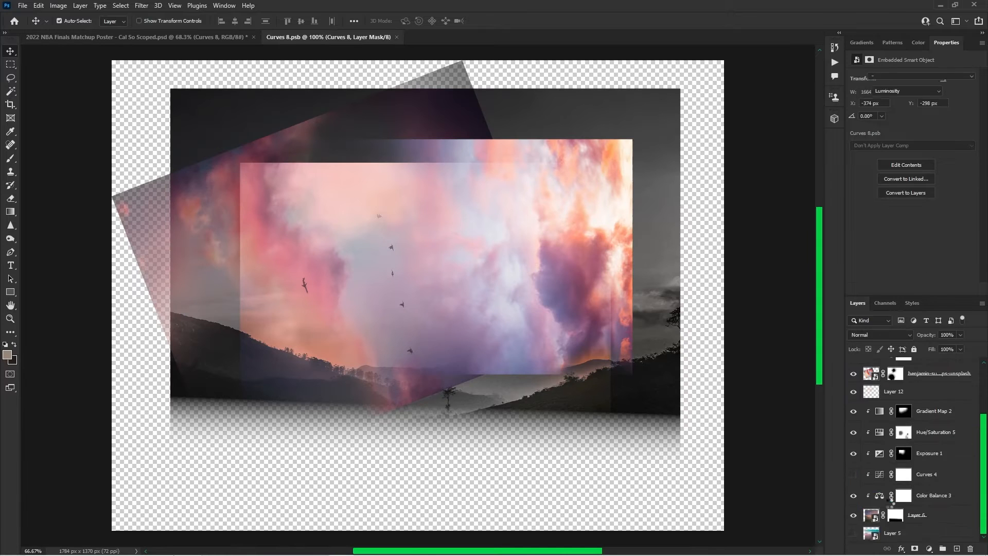
scroll(474, 239, up, 3)
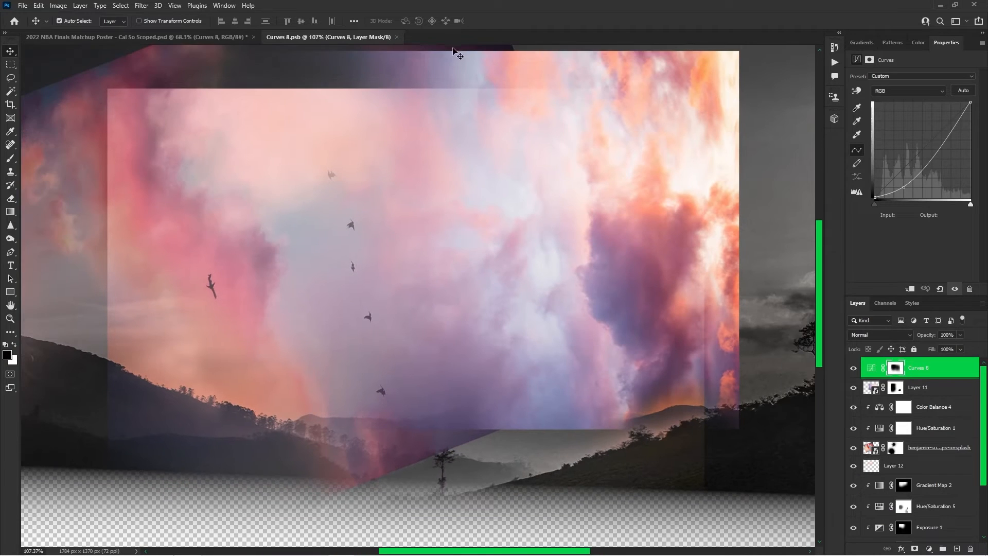
scroll(560, 283, down, 2)
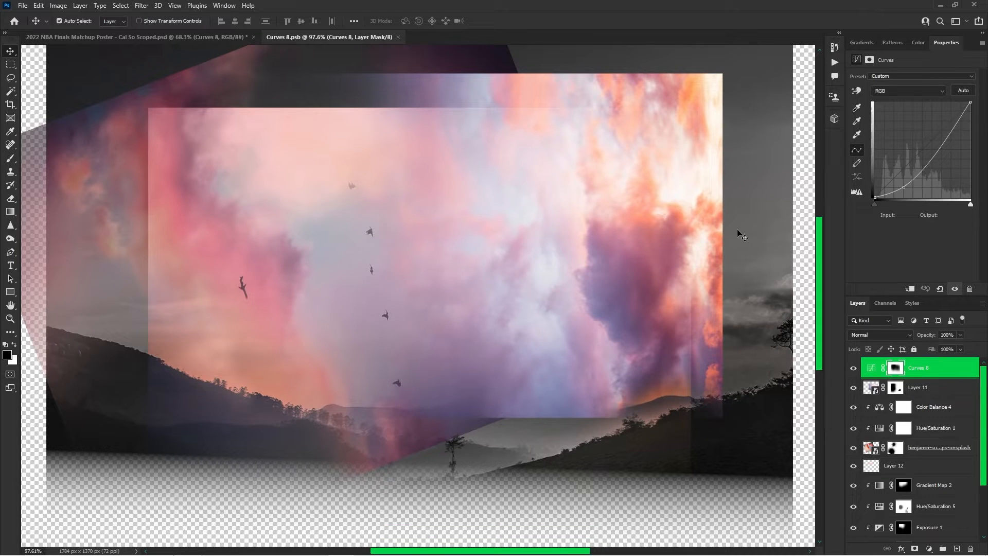
click(399, 37)
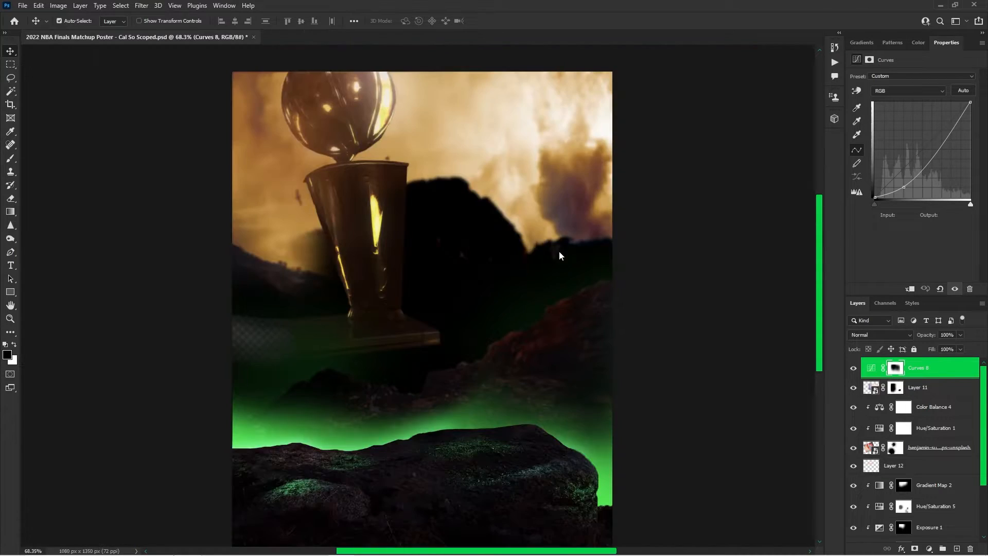
Preview Gradient Map 2 hidden and shown in Background Mountains, and open its black-gold-white gradient to examine the color stops
scroll(864, 489, up, 1)
scroll(863, 488, down, 1)
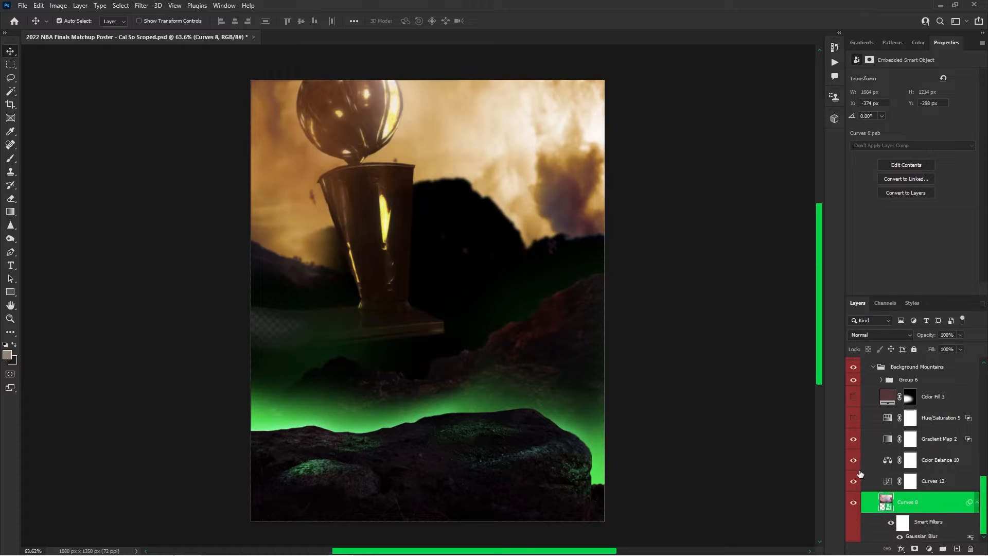
click(853, 439)
click(854, 438)
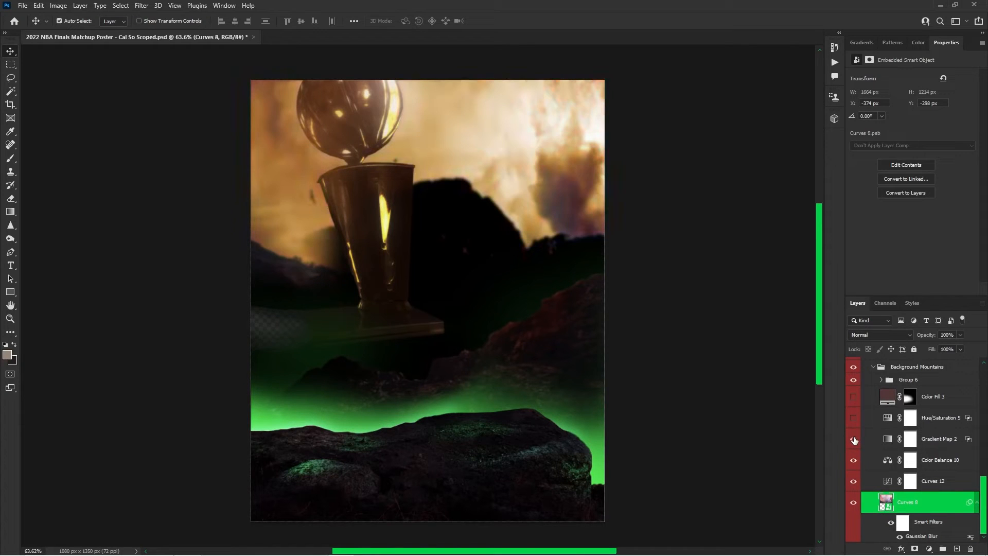
click(936, 443)
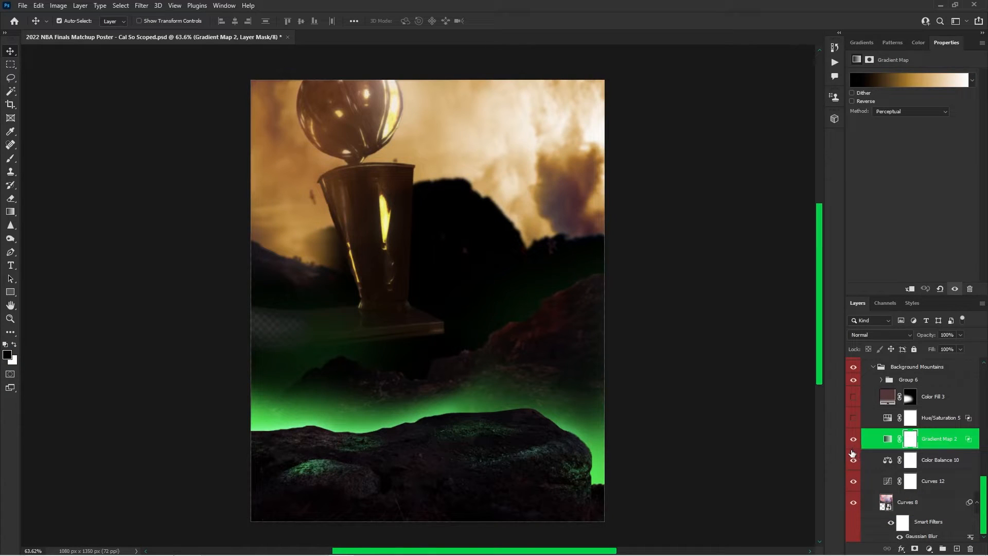
click(907, 81)
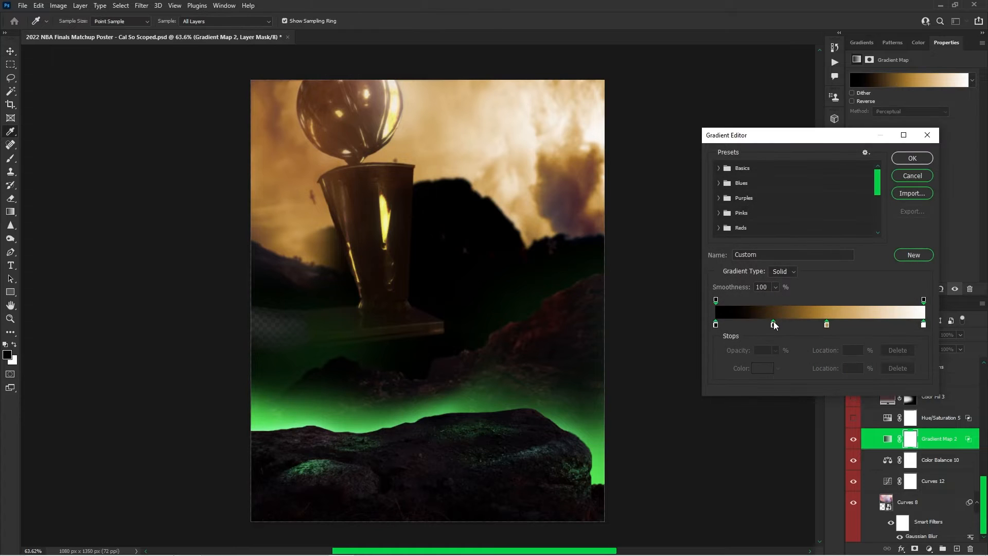
drag(808, 136, 433, 150)
click(536, 164)
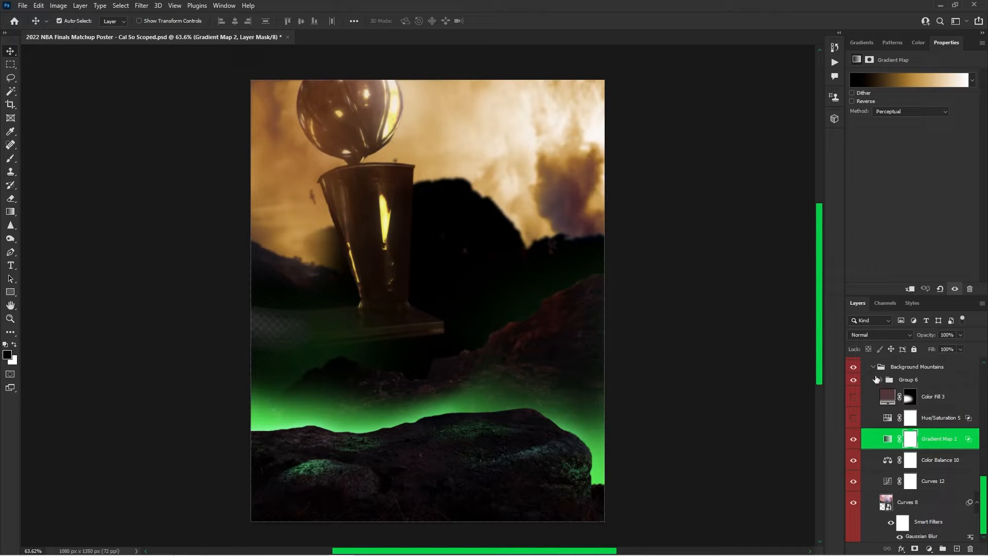
Collapse Background Mountains and the Background group, and make the Curry Back MAsk group visible and expanded
scroll(879, 391, up, 1)
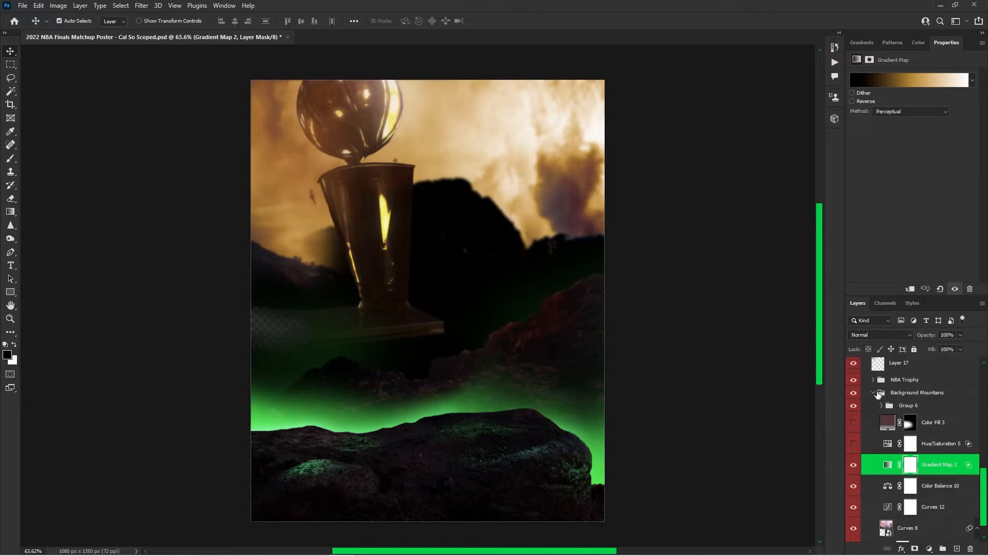
click(875, 393)
click(853, 519)
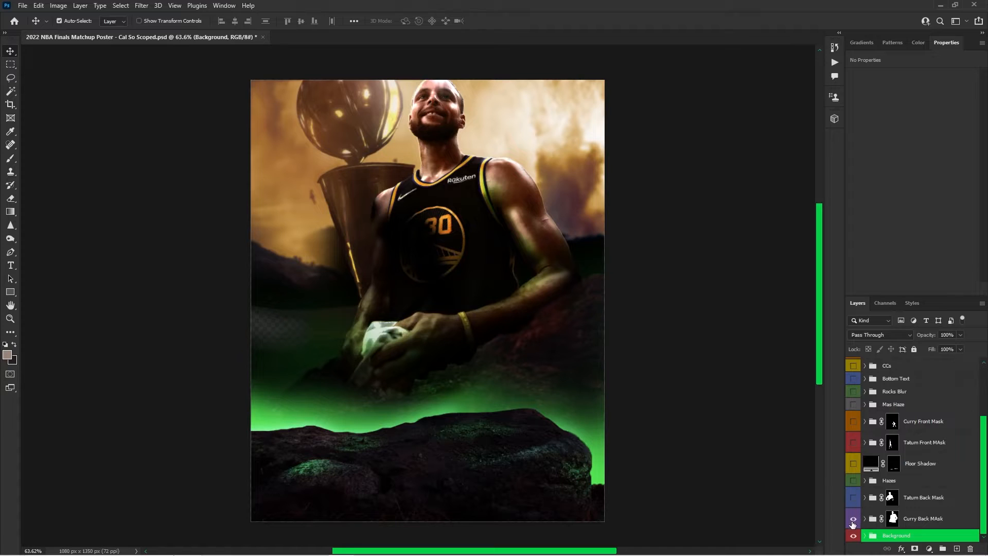
click(921, 525)
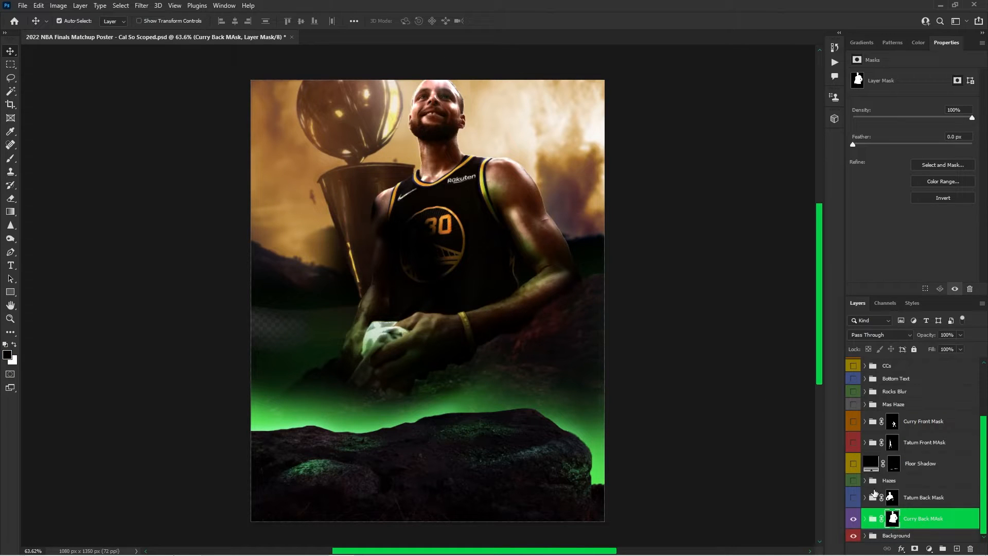
click(866, 519)
Hide the adjustment and shading layers in Curry Back MAsk, from Exposure 10 down, to examine the unedited player photo
drag(853, 411, 853, 498)
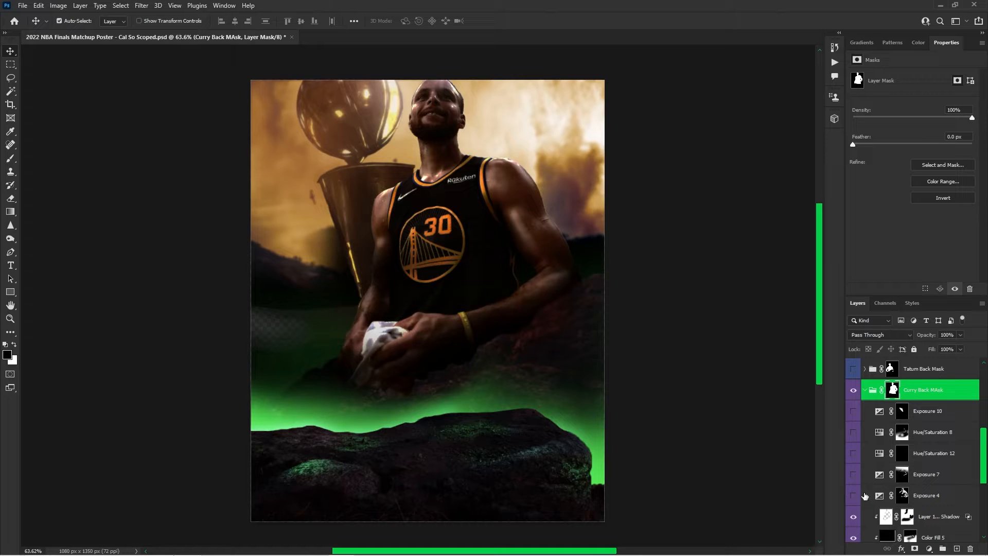
scroll(856, 496, down, 5)
drag(854, 389, 854, 532)
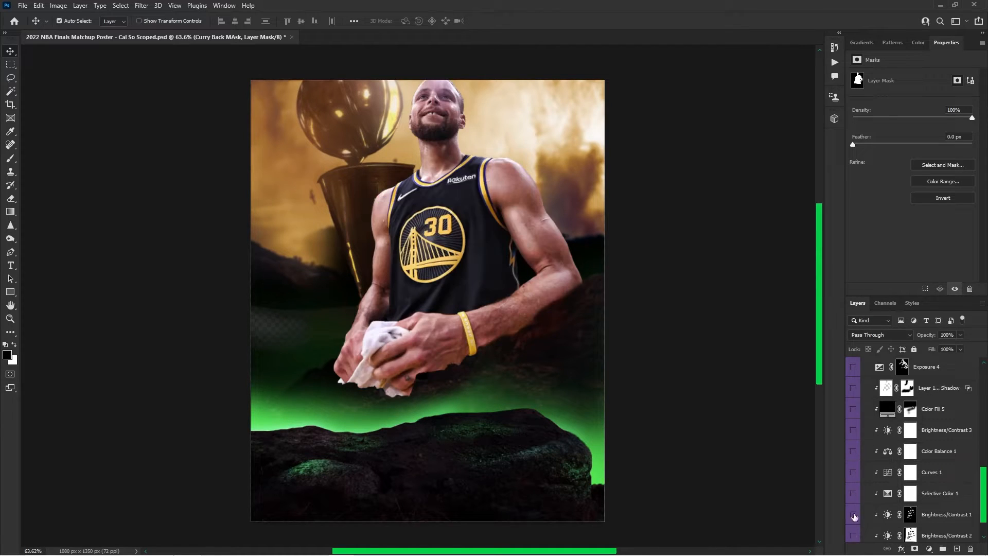
scroll(862, 505, down, 2)
scroll(861, 502, up, 2)
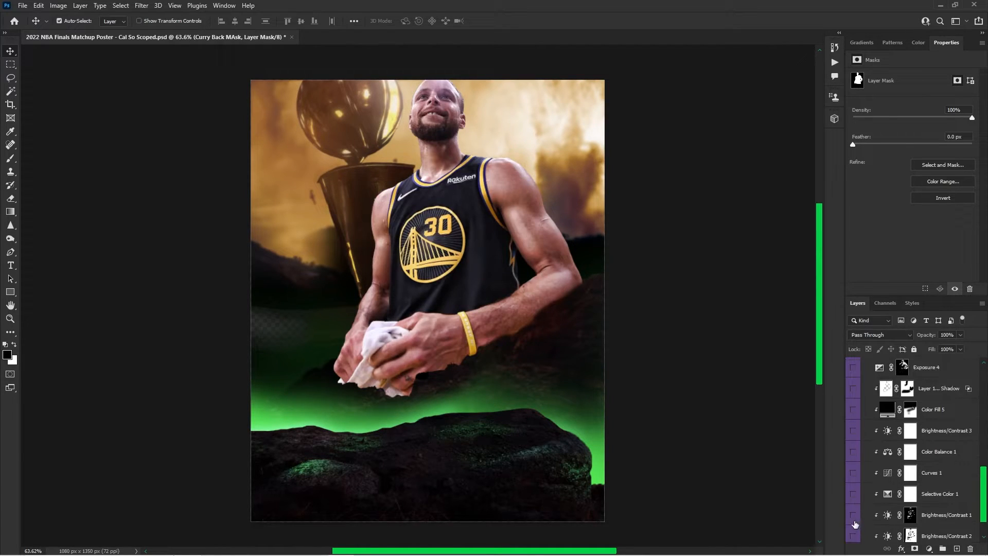
Turn the Curry layers back on from Brightness/Contrast 2 up to Color Fill 5, comparing Curves 1 hidden and shown
drag(851, 536, 856, 522)
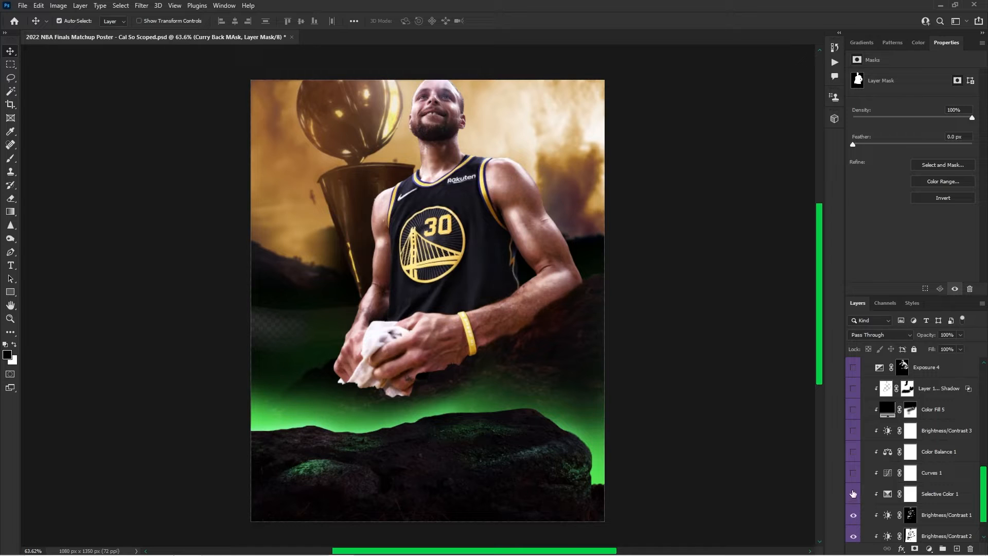
click(852, 472)
click(853, 472)
click(853, 472)
click(928, 472)
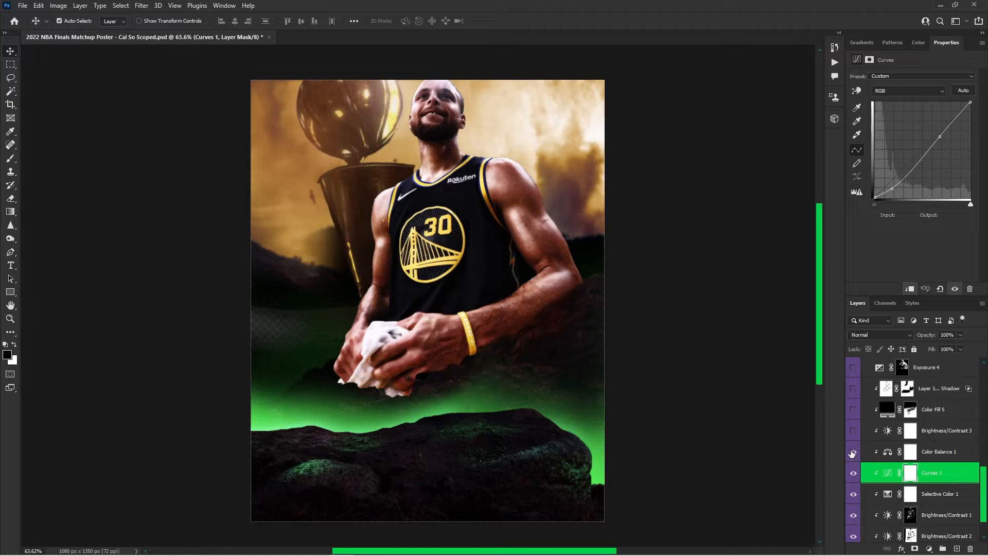
click(853, 410)
scroll(854, 438, up, 1)
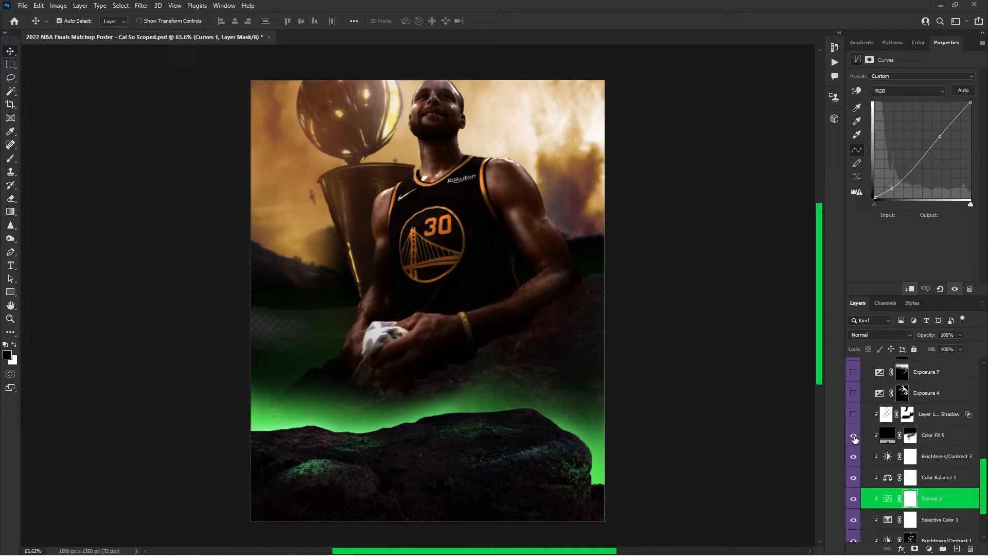
Turn on Curry's shadow layer, Exposure 4, Exposure 7, Hue/Saturation 12 and Hue/Saturation 8 in turn to examine the lighting
click(853, 414)
click(853, 392)
scroll(854, 396, up, 1)
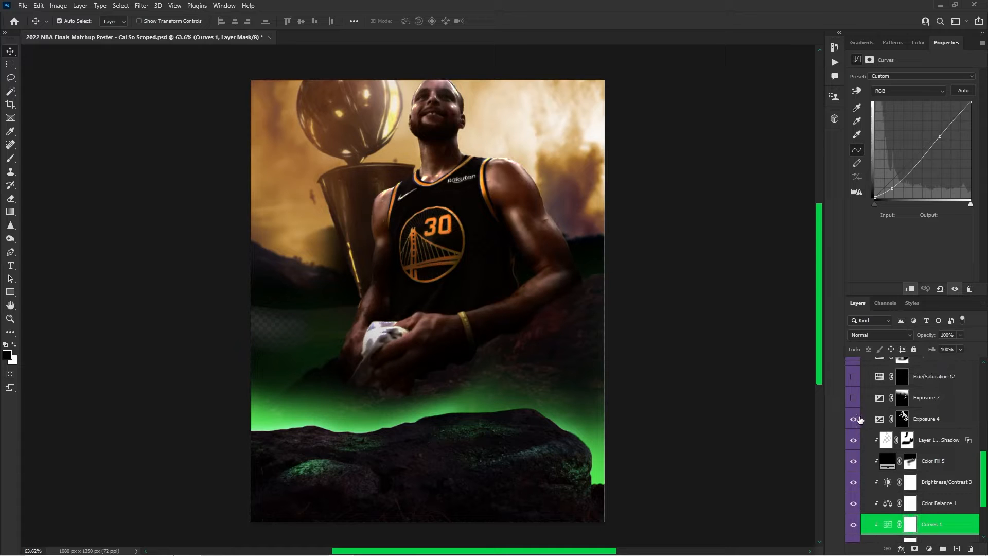
click(853, 398)
scroll(853, 401, up, 1)
click(853, 398)
scroll(854, 402, up, 1)
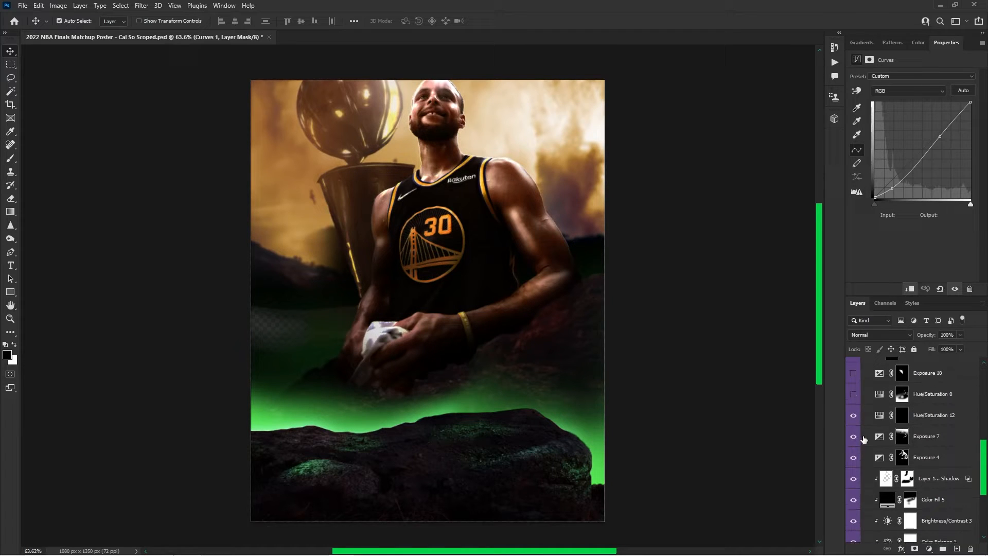
click(853, 394)
scroll(855, 401, up, 2)
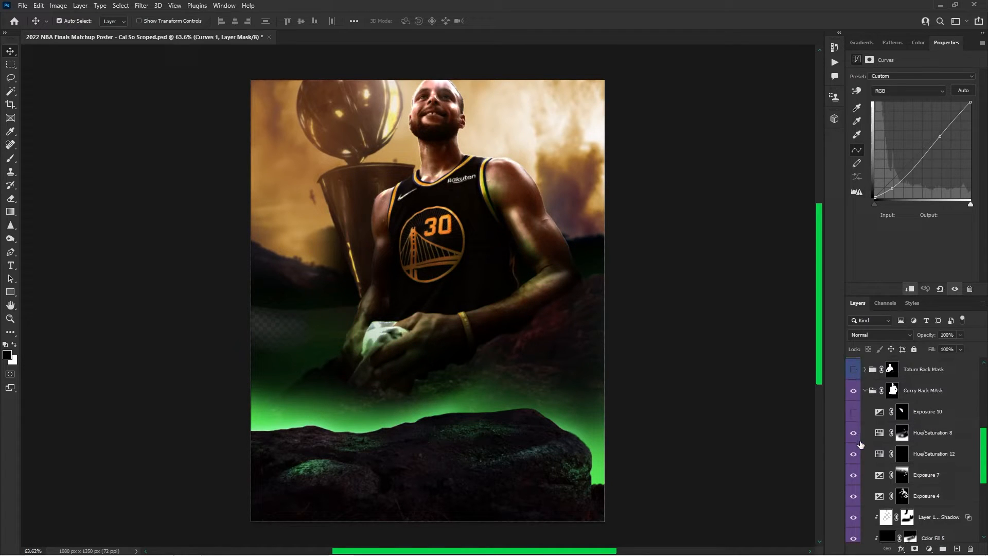
Switch Hue/Saturation 8 off and on repeatedly to examine the green light it adds to Curry
click(853, 433)
click(853, 433)
click(854, 435)
click(853, 456)
click(854, 433)
click(854, 435)
click(854, 434)
Turn Exposure 10 back on, compare Curry with and without it, and collapse the Curry Back MAsk group
click(852, 413)
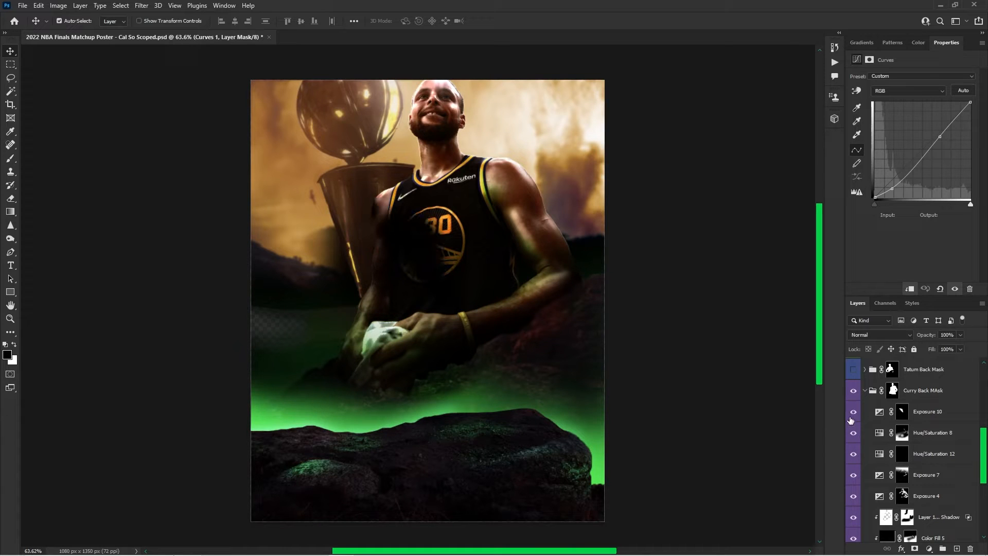
click(853, 417)
click(852, 416)
click(864, 391)
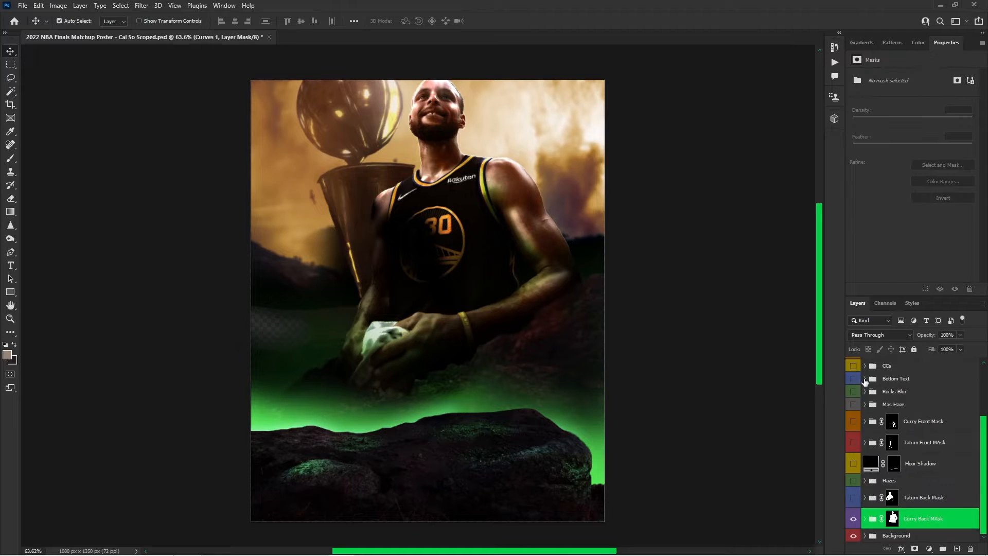
Show the Tatum Back Mask group, look through its layers, and compare the poster with the group hidden and shown
click(853, 496)
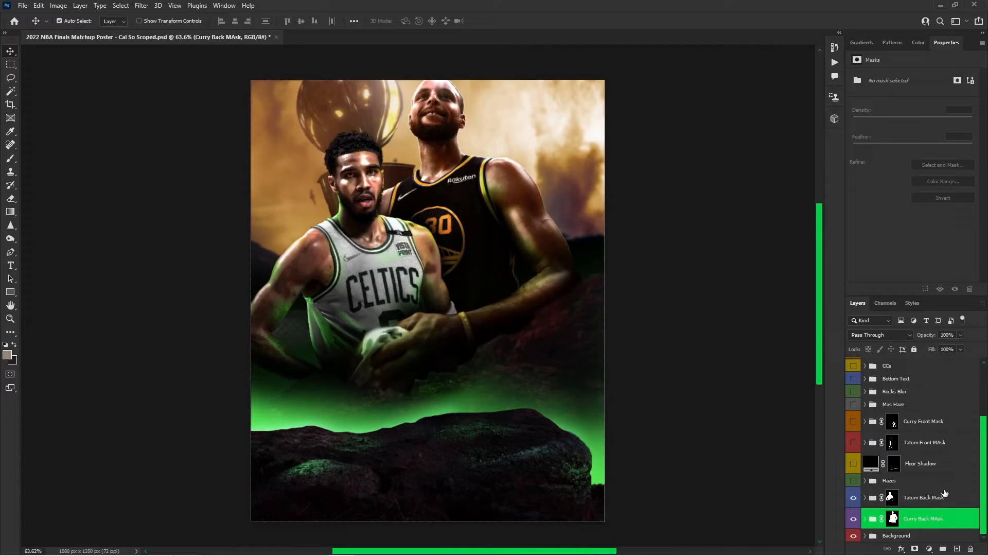
click(864, 497)
scroll(895, 473, down, 2)
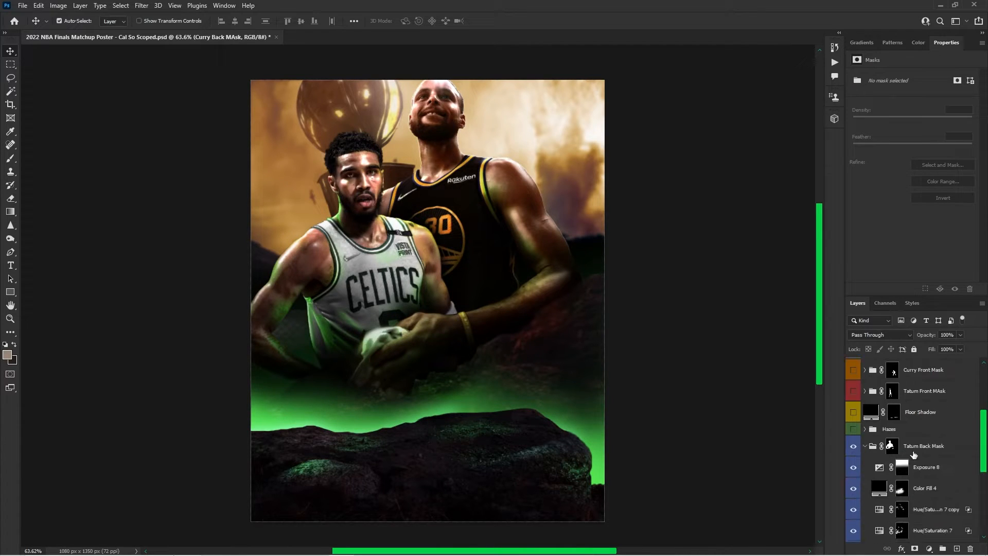
click(866, 447)
click(853, 497)
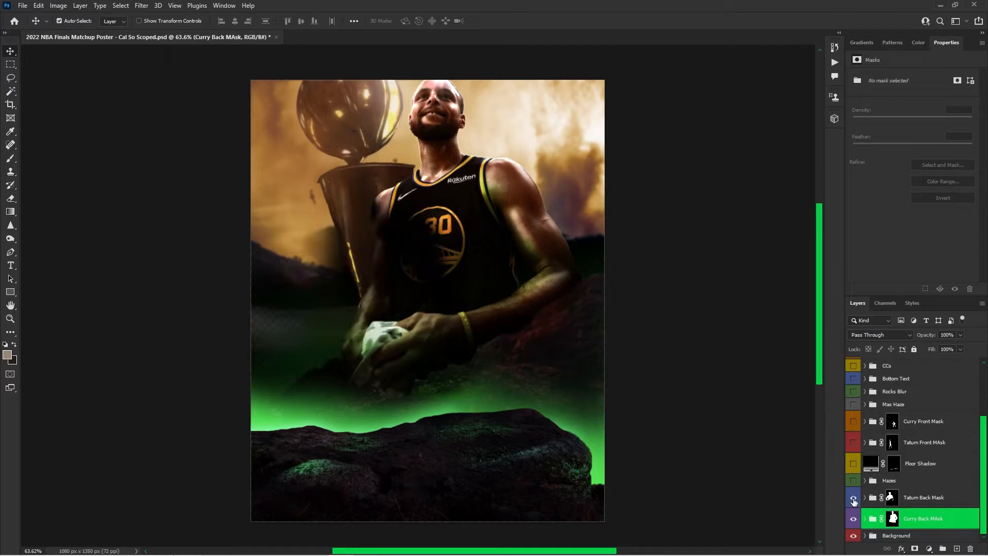
click(853, 497)
Make the Hazes group visible, comparing the poster with and without its green haze
click(853, 480)
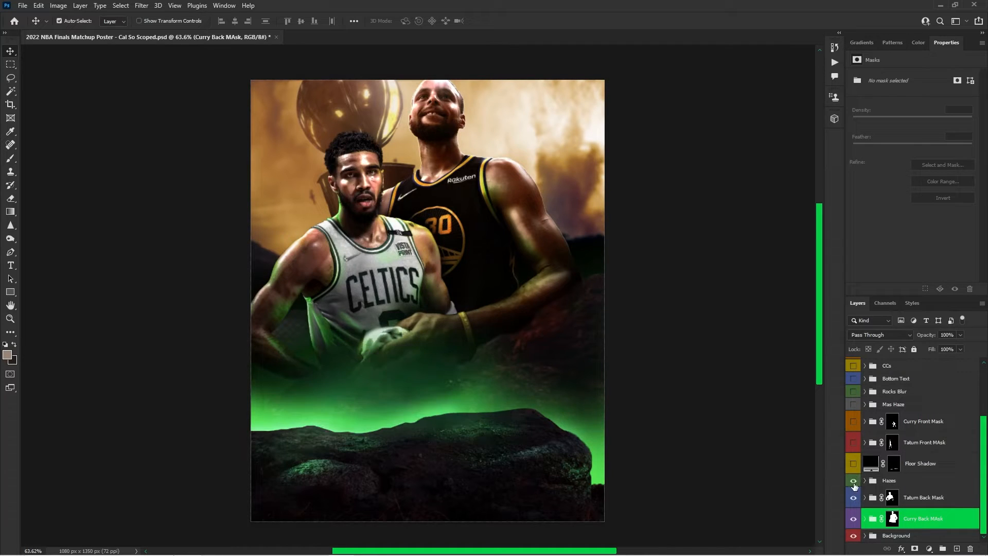
click(853, 480)
click(854, 481)
Show the Floor Shadow layer and preview the Tatum Front MAsk group above it before hiding that group again
click(853, 464)
click(853, 465)
click(853, 462)
click(853, 443)
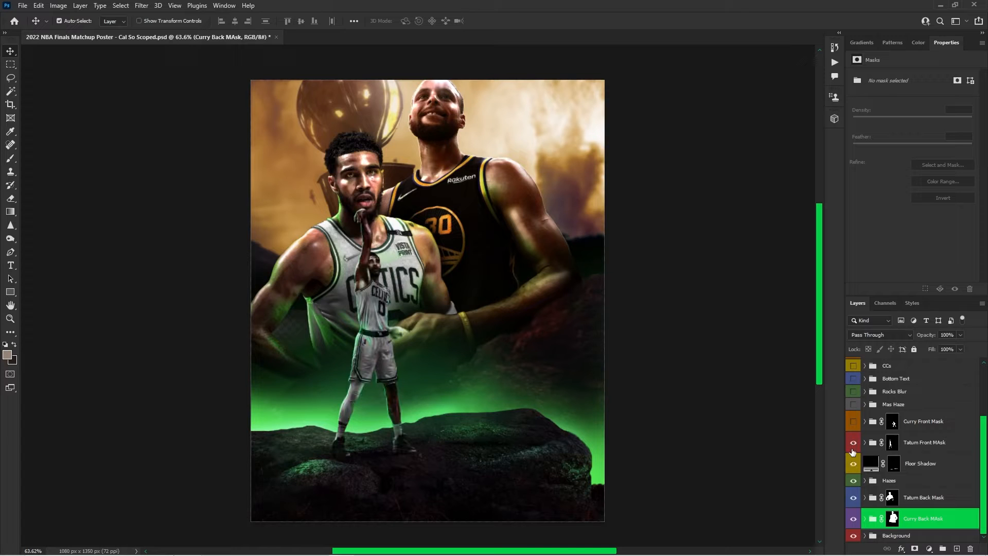
click(853, 443)
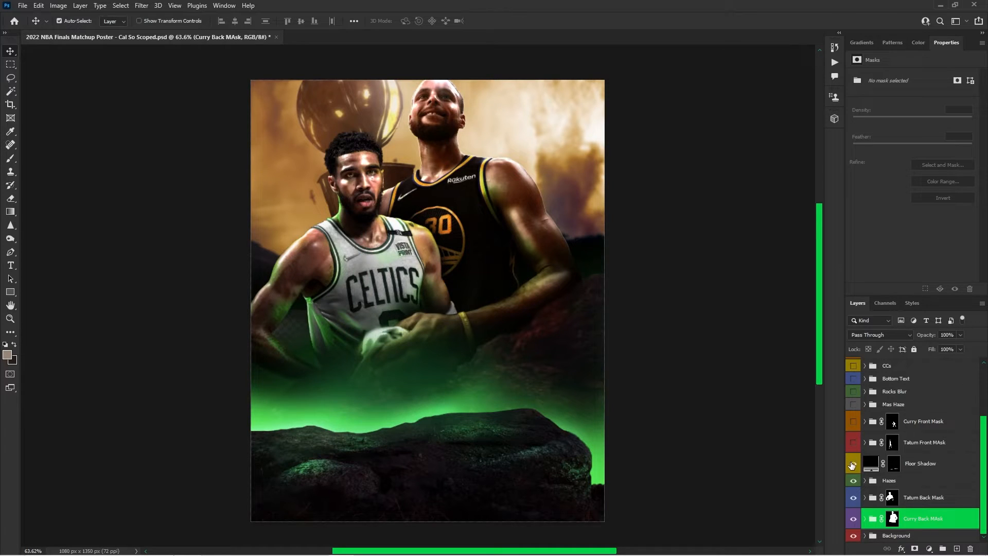
Set the Floor Shadow layer's blend mode to Multiply and select its layer mask
scroll(462, 451, down, 2)
scroll(431, 433, up, 5)
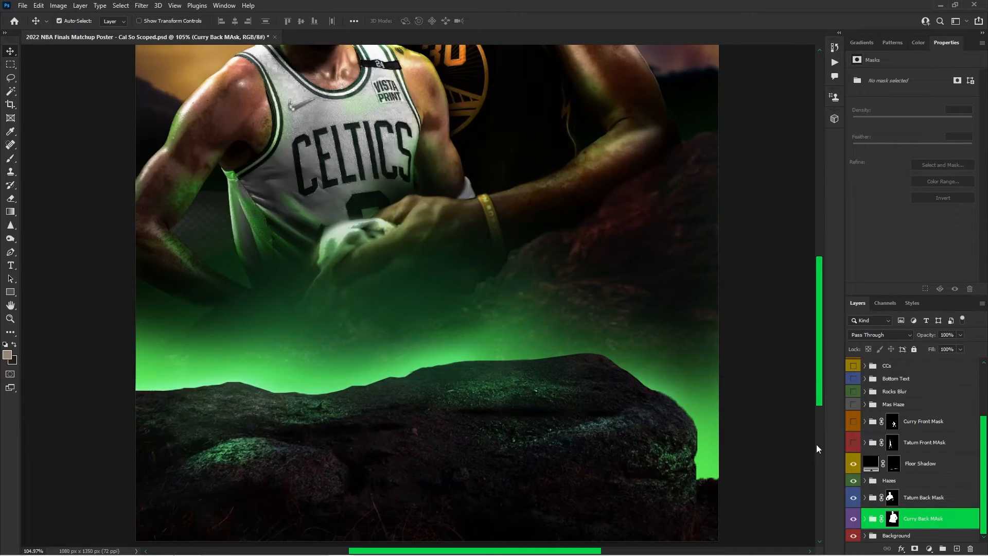
click(874, 467)
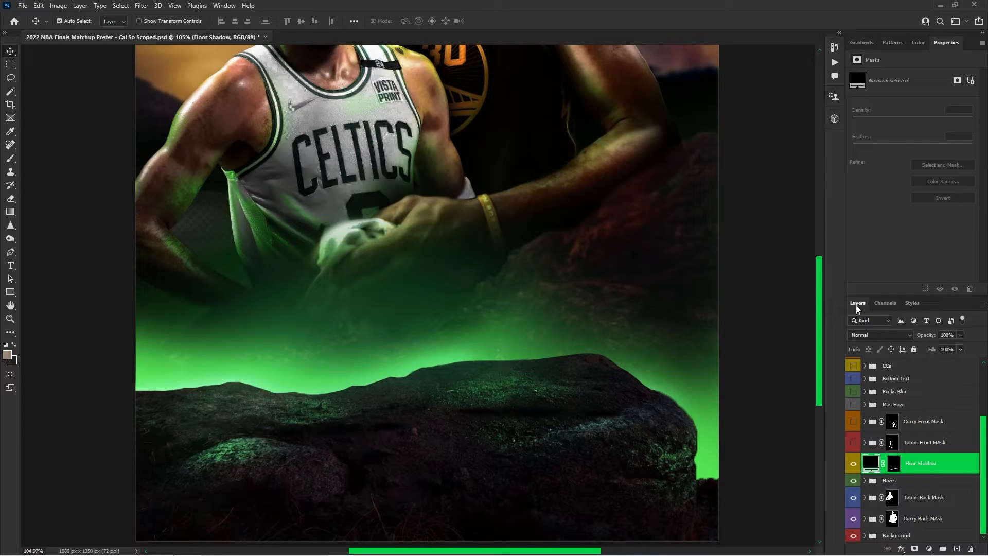
click(863, 335)
click(858, 339)
click(894, 463)
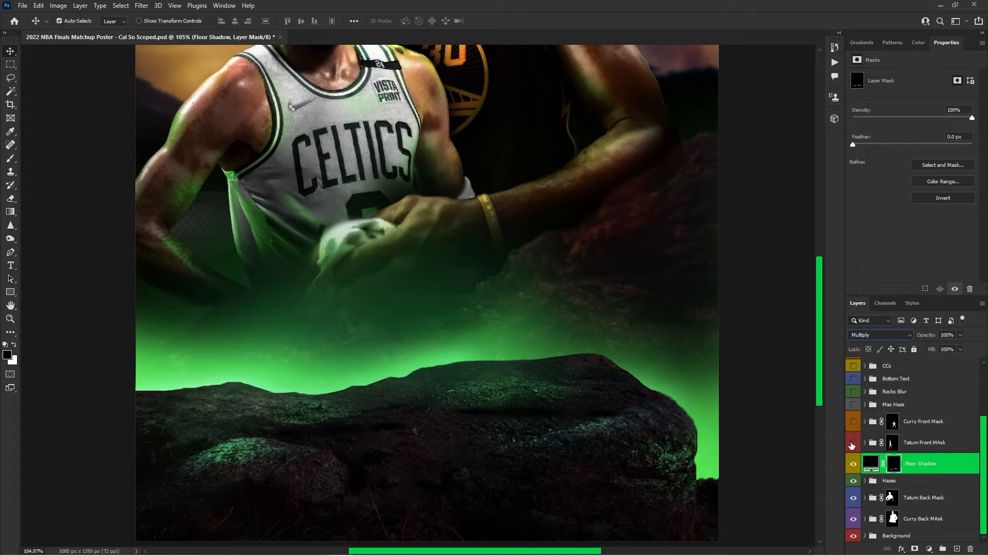
Compare the rock with and without the Tatum Front MAsk group, checking the floor shadow, and leave the group shown
click(852, 443)
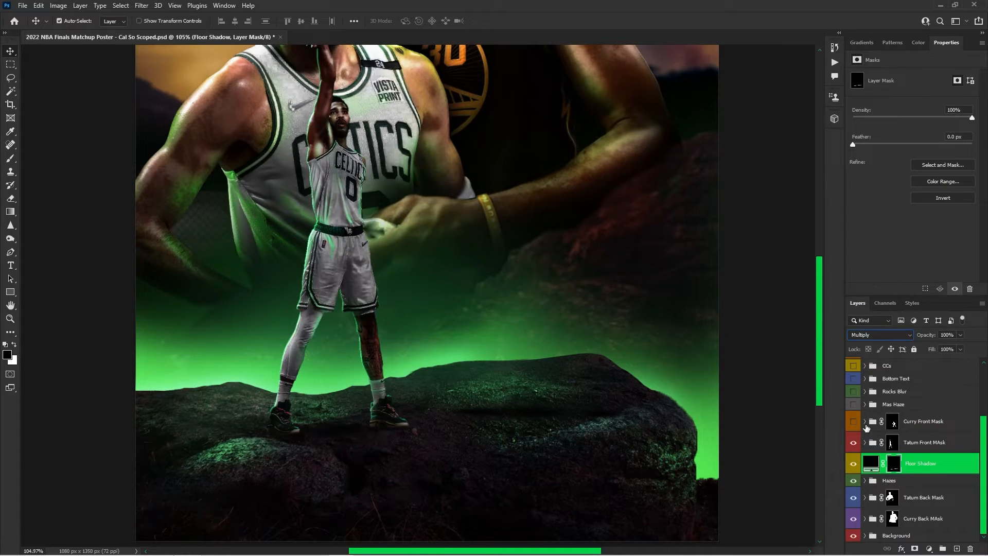
click(870, 463)
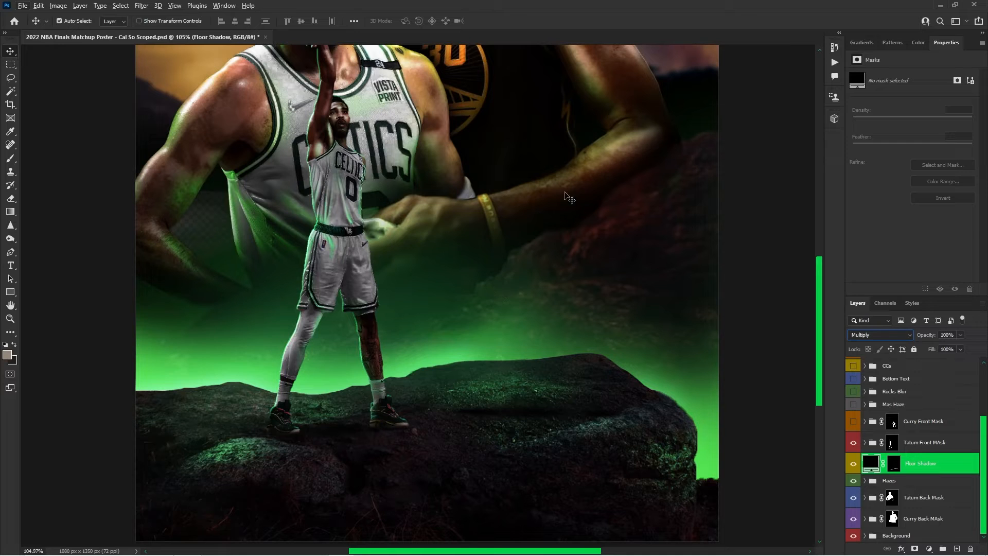
click(852, 443)
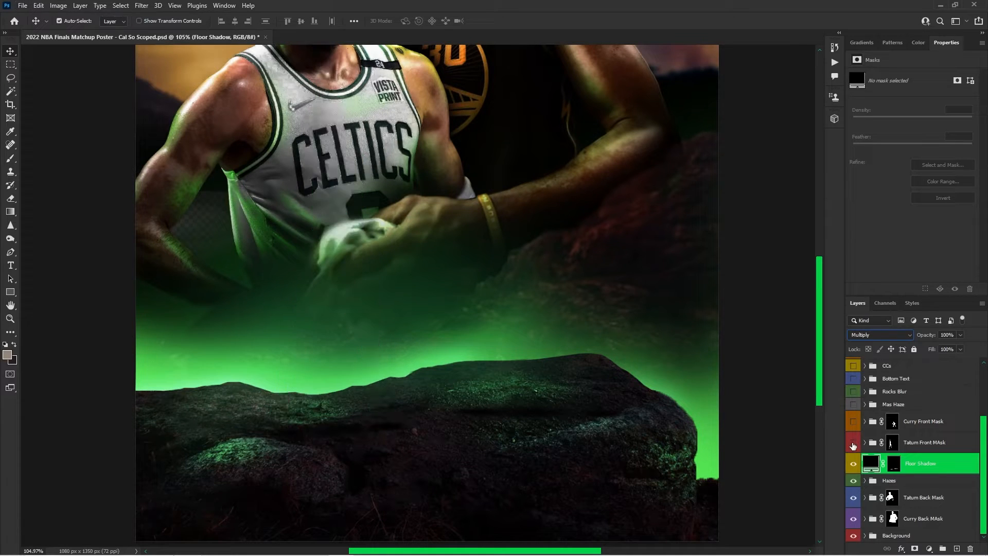
click(853, 443)
Expand the Tatum Front MAsk group and hide its adjustment, shadow and Color Fill 9 layers to expose the unedited Tatum cutout
click(864, 443)
scroll(906, 452, down, 2)
scroll(914, 455, up, 1)
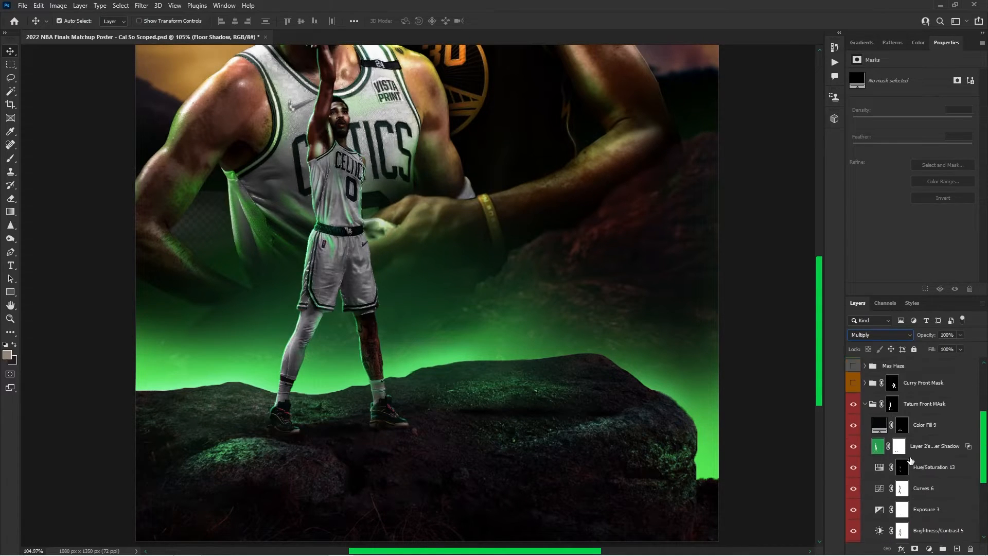
drag(853, 474, 847, 376)
scroll(860, 424, up, 1)
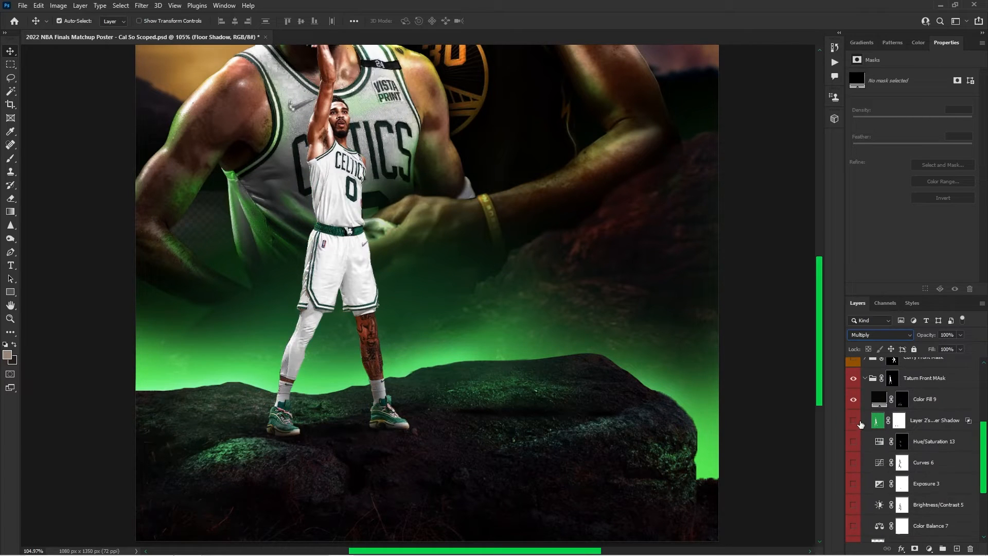
click(853, 405)
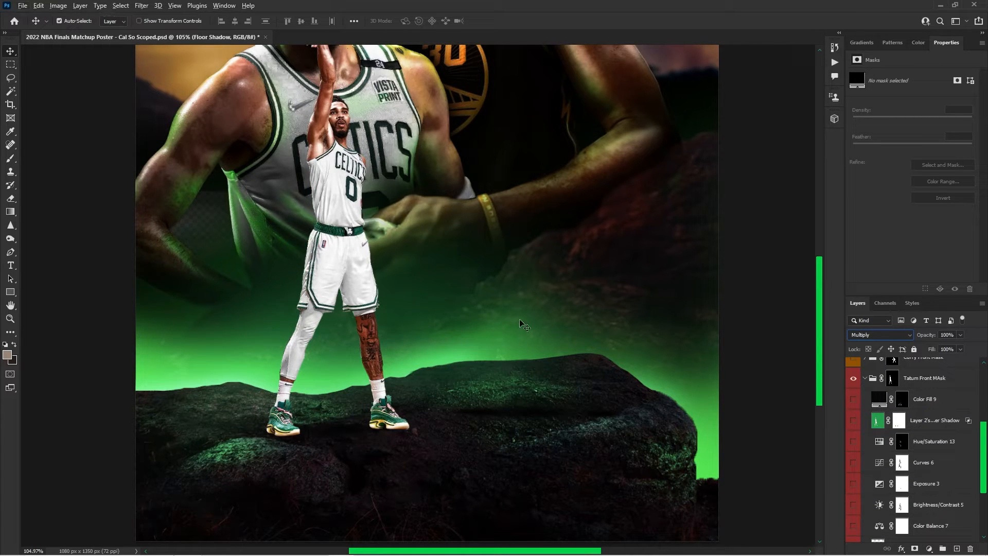
Select the Tatum cutout on Layer 2 and turn Color Balance 7, Brightness/Contrast 5, Exposure 3 and Curves 6 back on
click(354, 253)
scroll(413, 280, down, 4)
scroll(412, 280, up, 4)
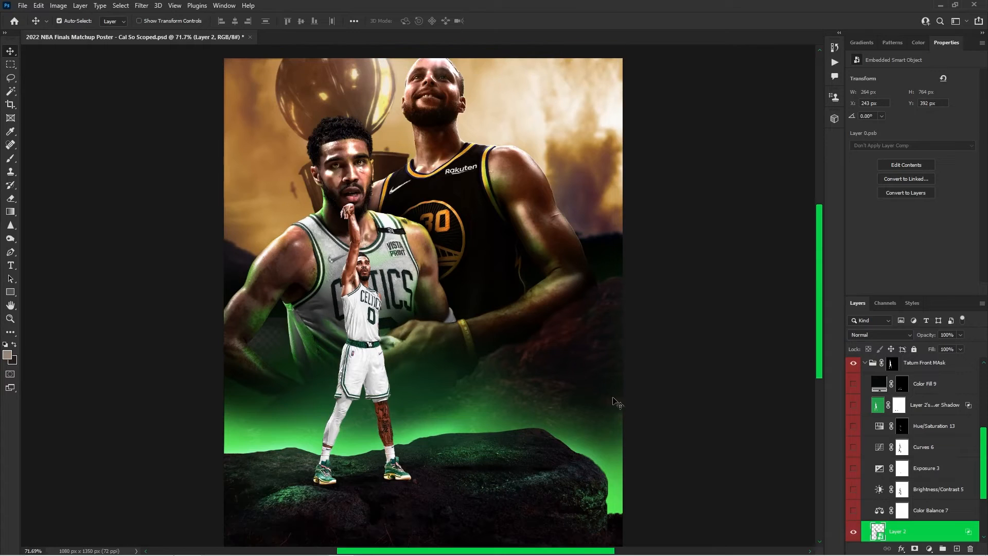
click(854, 490)
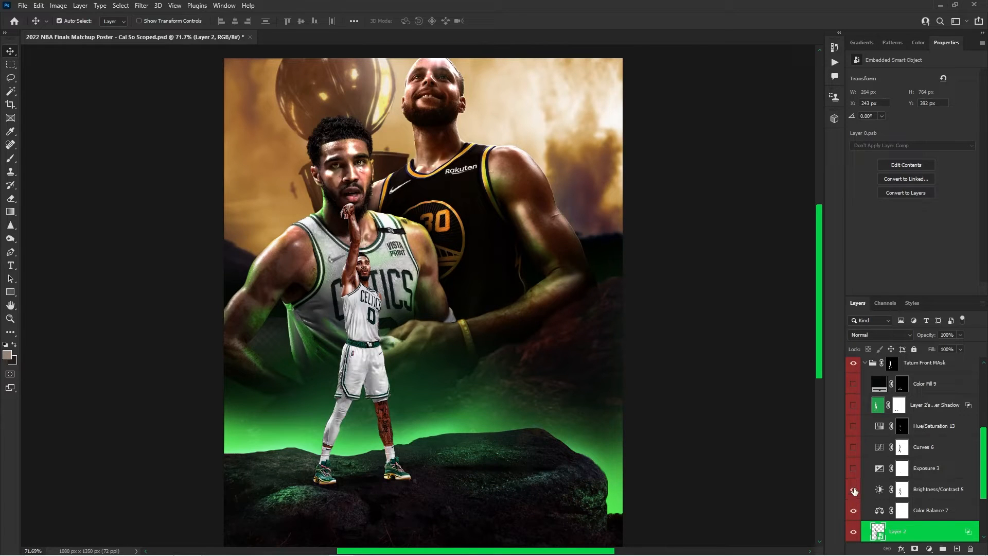
click(854, 468)
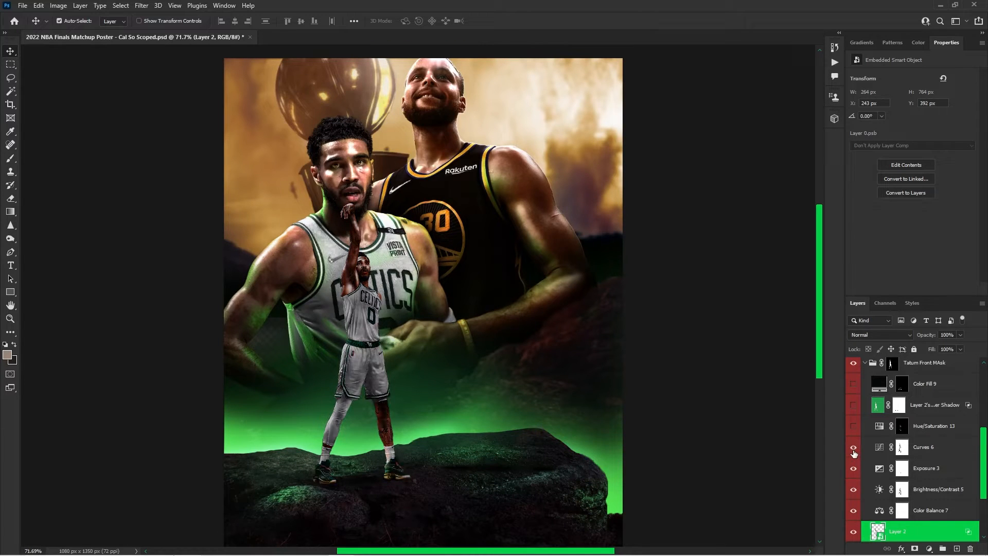
Turn on Hue/Saturation 13 and Layer 2's shadow layer, comparing the front Tatum with and without each
click(853, 427)
click(854, 405)
click(854, 405)
click(853, 429)
click(853, 429)
click(853, 408)
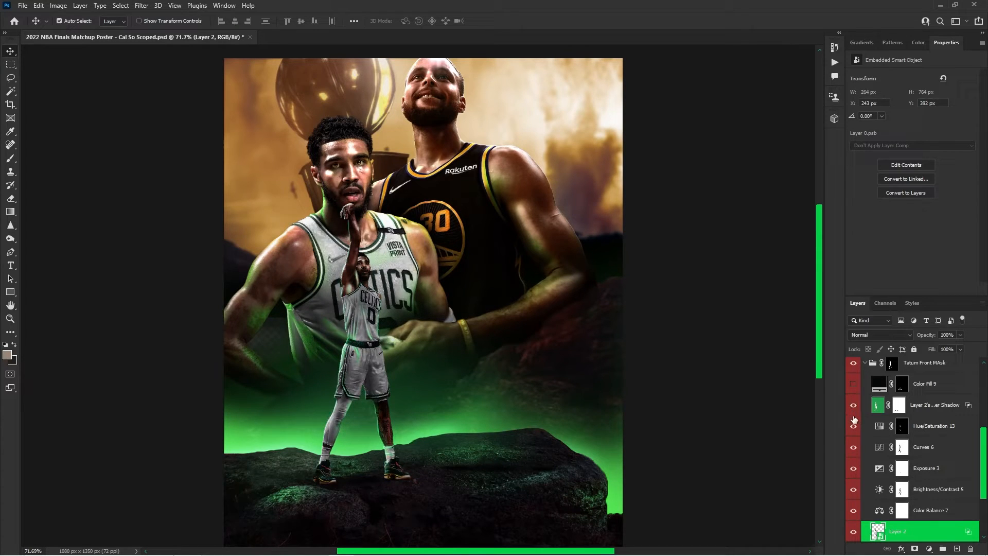
Turn on Color Fill 9 and compare the shading around Tatum's shoes up close with the layer off and on
click(853, 387)
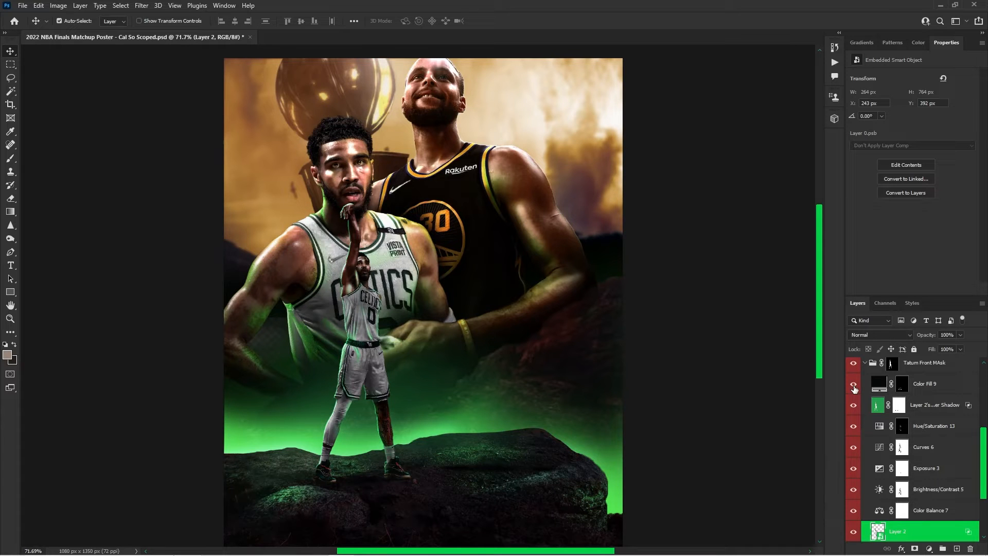
click(853, 387)
click(854, 387)
scroll(366, 483, up, 2)
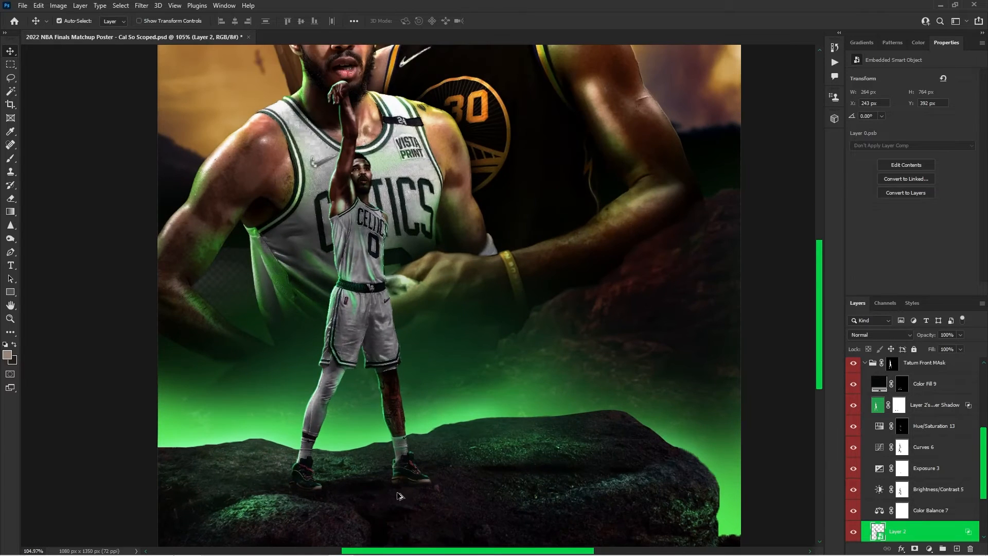
scroll(406, 484, up, 3)
scroll(470, 468, down, 2)
scroll(403, 447, up, 1)
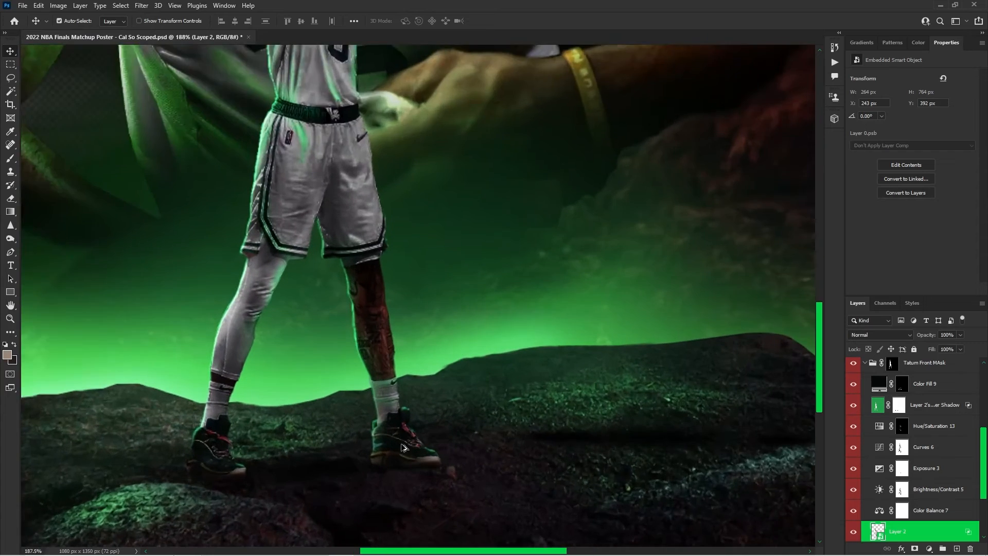
scroll(403, 447, up, 1)
click(853, 387)
click(854, 387)
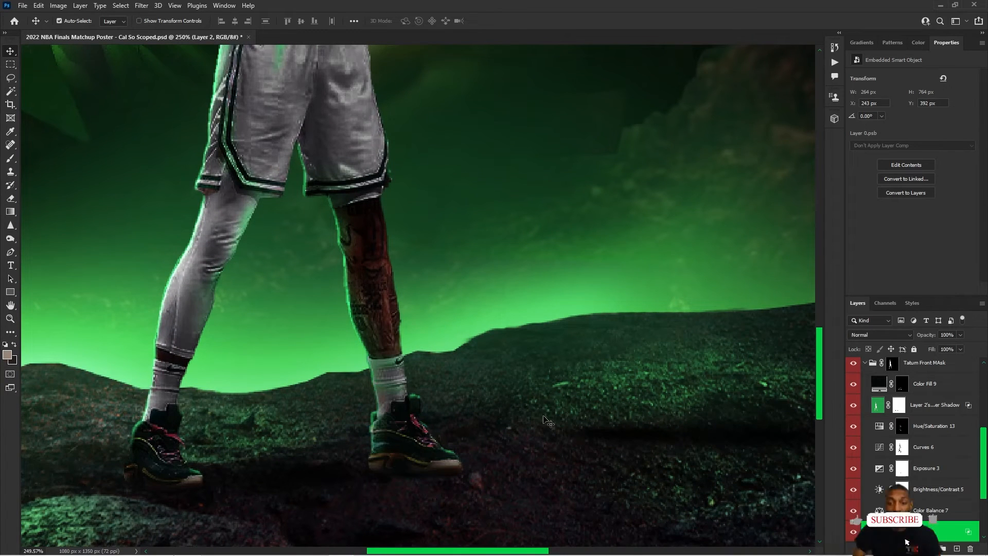
Set the Color Fill 9 layer's blend mode to Multiply and check the front Tatum figure as a whole
click(933, 388)
scroll(431, 466, down, 1)
scroll(879, 371, up, 1)
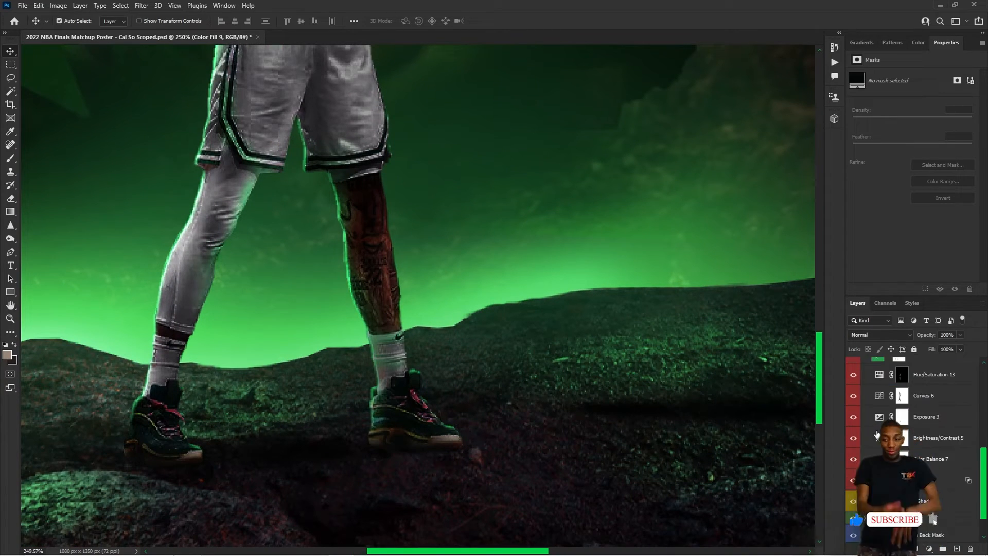
click(873, 336)
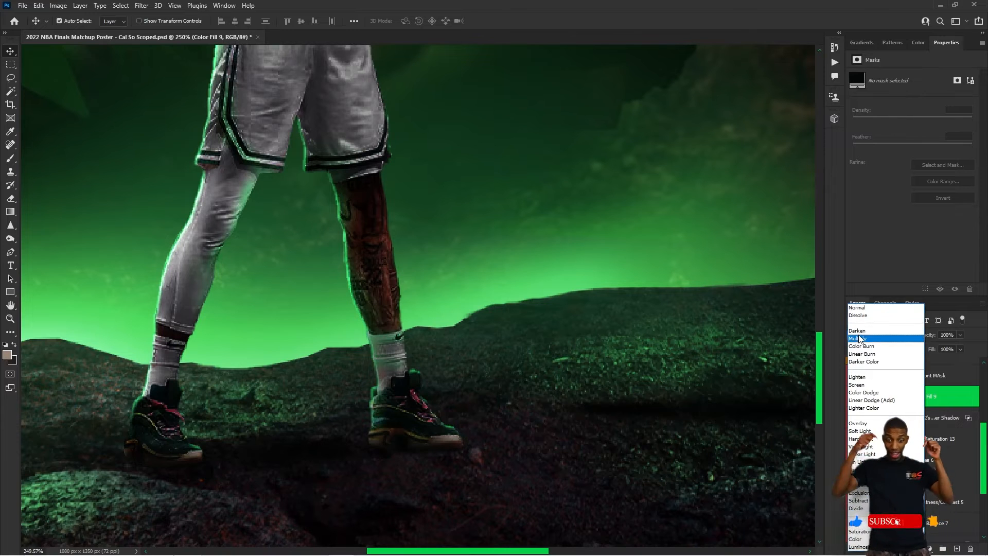
click(858, 339)
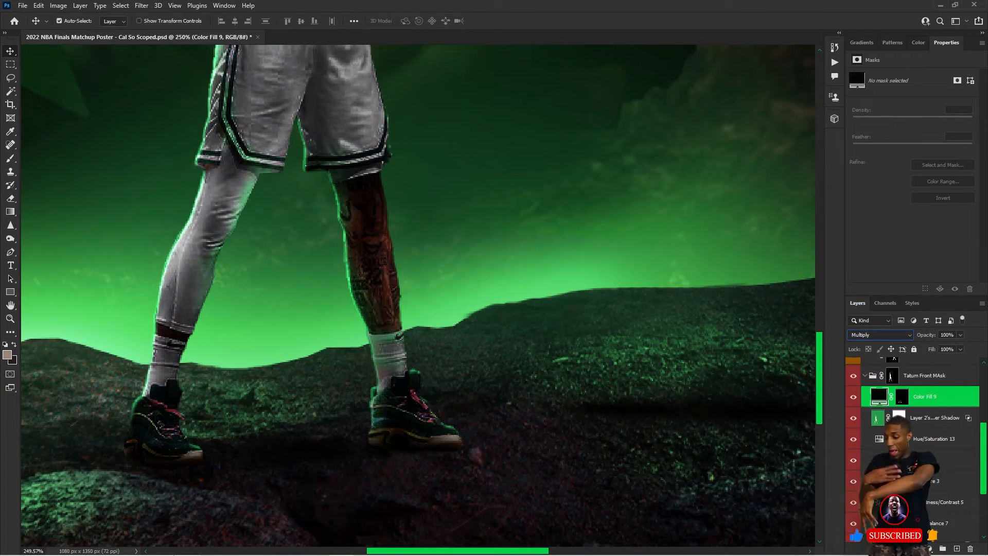
scroll(400, 383, down, 5)
scroll(401, 384, down, 1)
scroll(666, 419, up, 4)
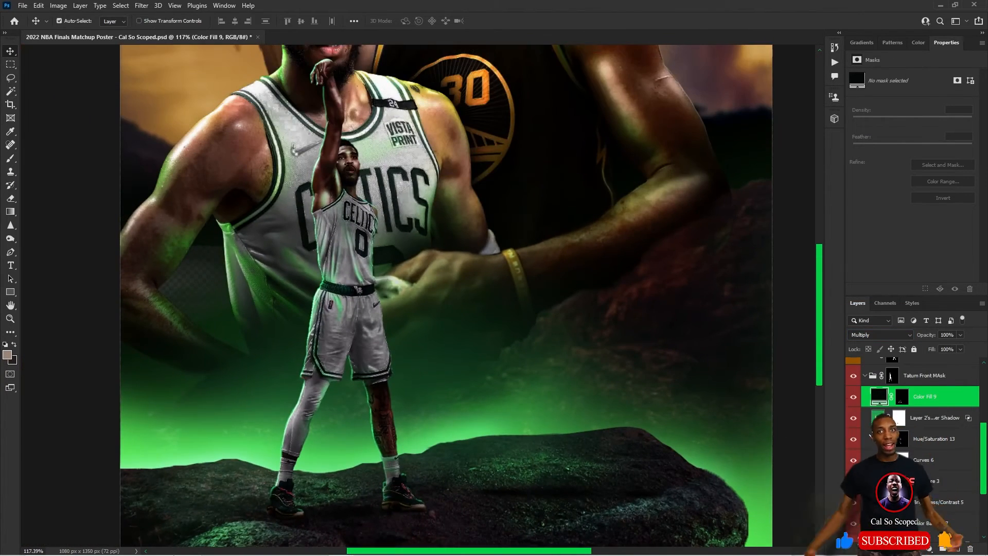
Compare the front Curry figure with Hue/Saturation 15 and Curves 6 switched off and on
scroll(896, 412, up, 2)
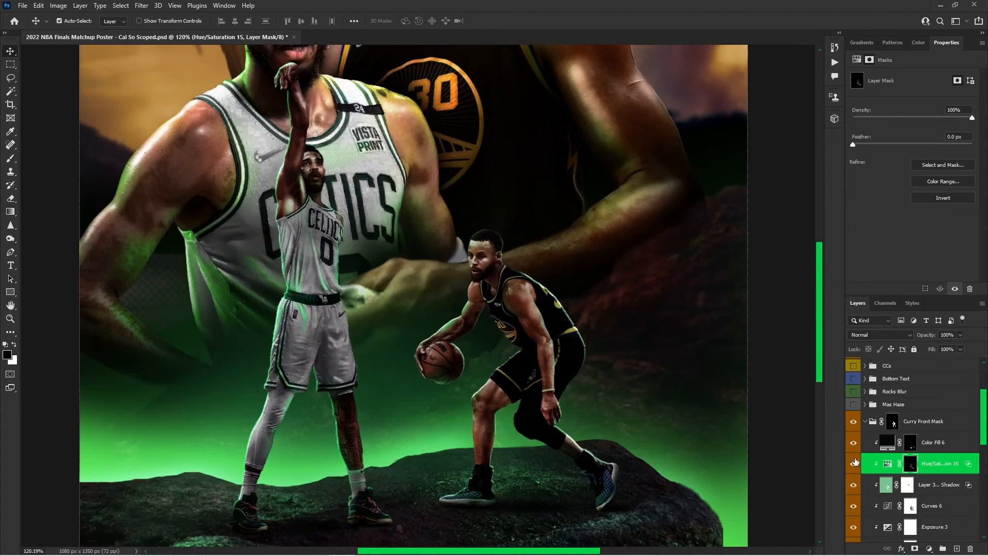
click(853, 463)
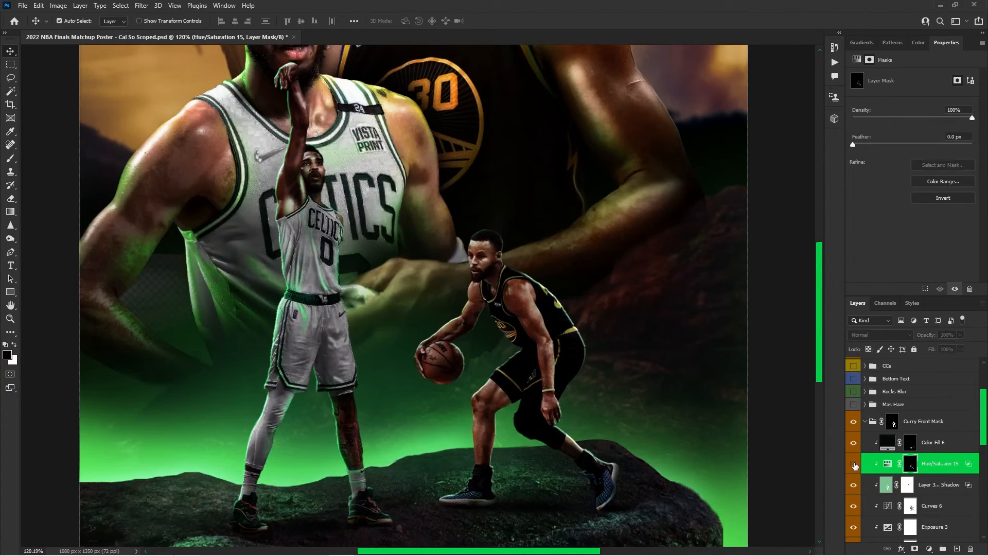
click(854, 463)
click(852, 505)
click(852, 506)
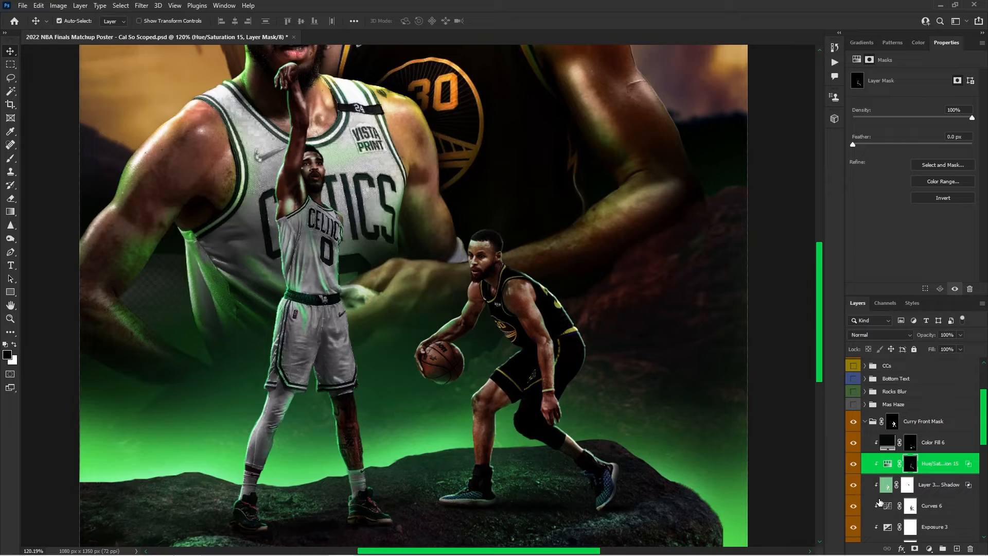
Examine the effect of Exposure 3 on the front Curry by toggling it, and collapse the Curry Front Mask group
scroll(879, 499, down, 3)
click(854, 464)
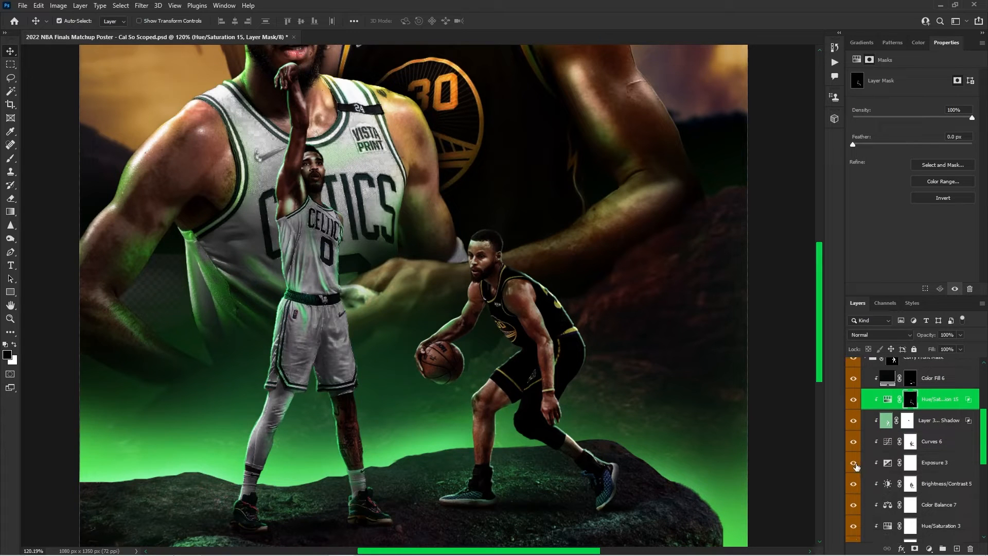
click(854, 464)
click(854, 465)
scroll(520, 342, down, 6)
scroll(452, 326, up, 1)
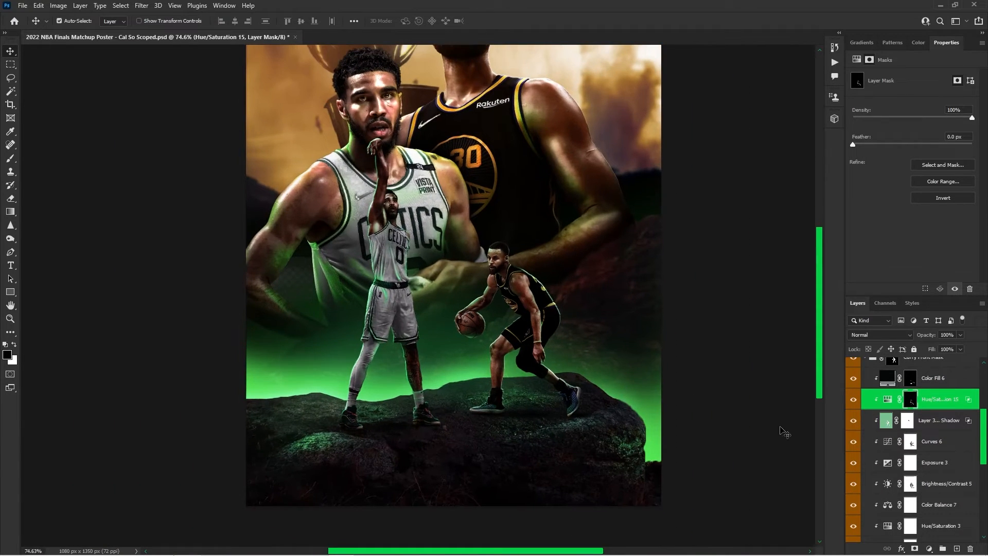
scroll(905, 463, up, 3)
click(862, 447)
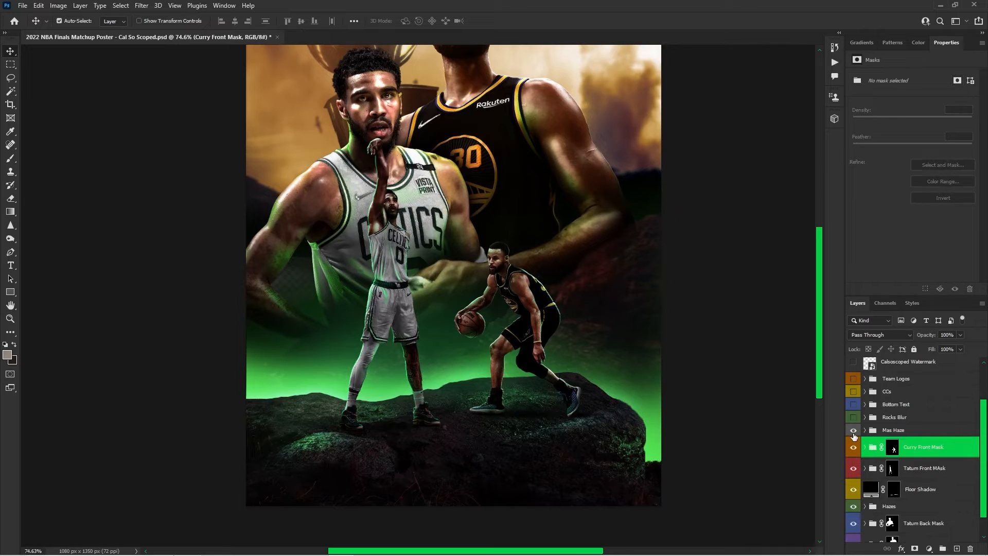
Make the Mas Haze group visible, comparing the whole poster with and without it, and select the group
click(853, 430)
click(853, 430)
scroll(581, 354, down, 5)
scroll(448, 329, up, 4)
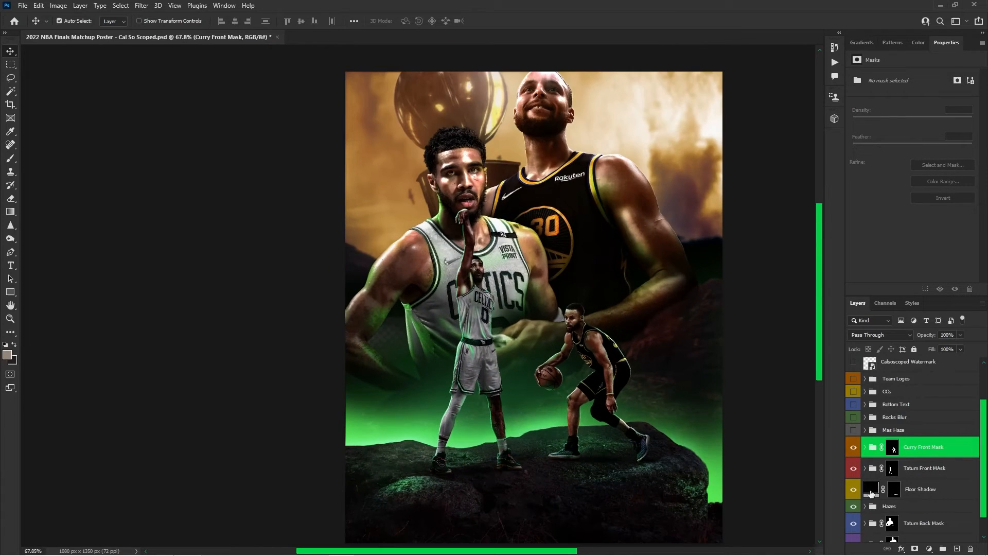
click(854, 431)
click(853, 432)
click(853, 431)
click(899, 432)
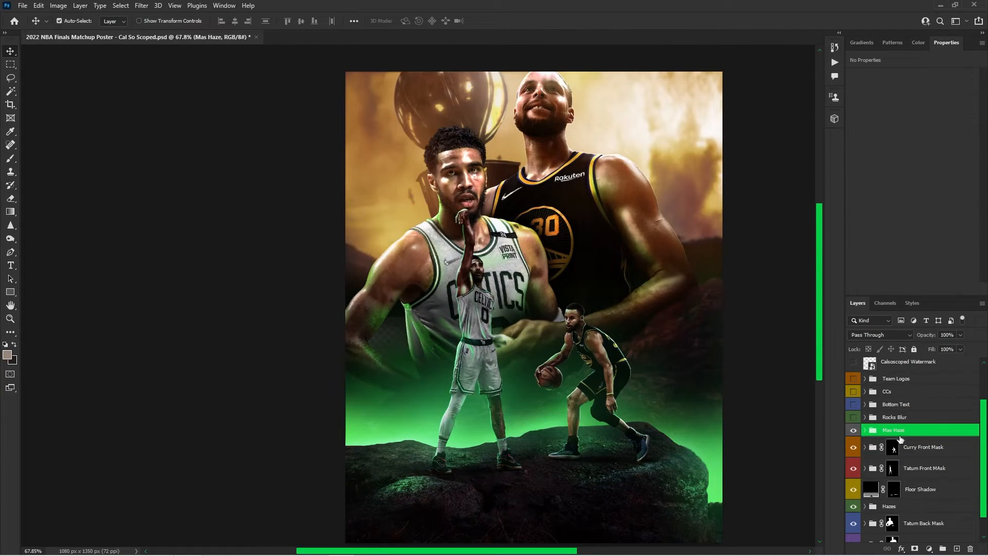
Expand the Mas Haze group, compare its orange Color Fill 8 copy and green Color Fill 8 off and on, and collapse it
click(865, 430)
click(853, 446)
click(853, 446)
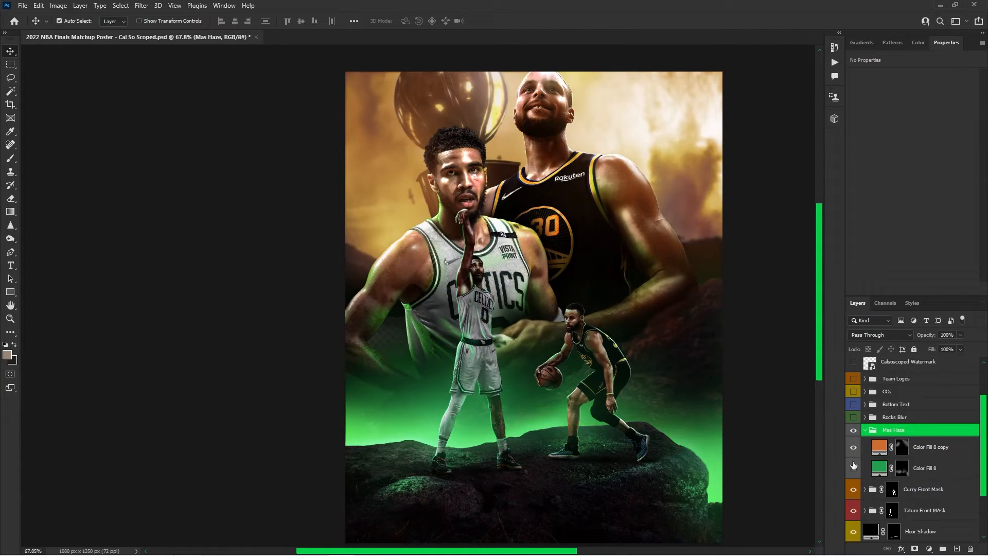
click(853, 467)
click(853, 466)
click(865, 430)
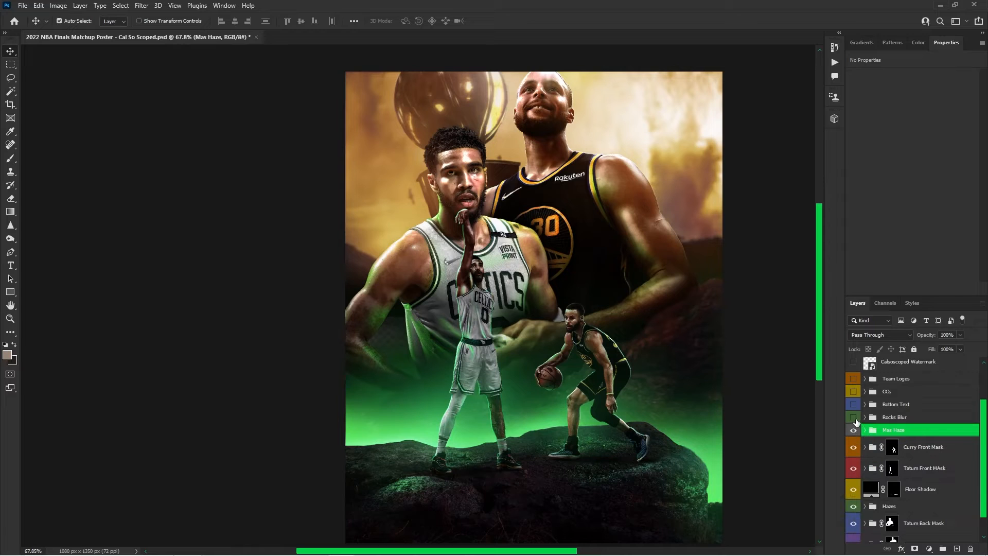
Show the Rocks Blur group, comparing the foreground rocks with and without it
click(853, 417)
click(853, 417)
click(853, 417)
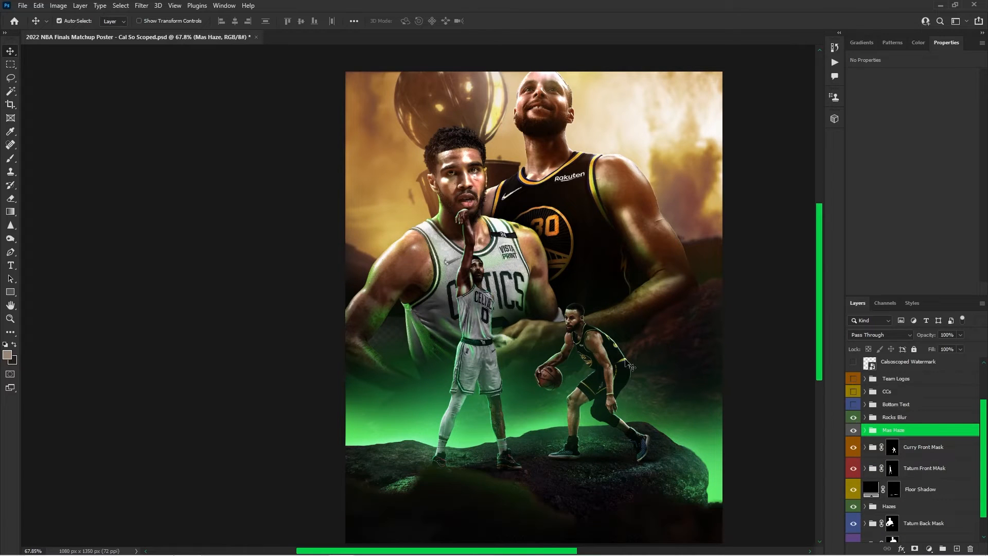
scroll(559, 354, down, 3)
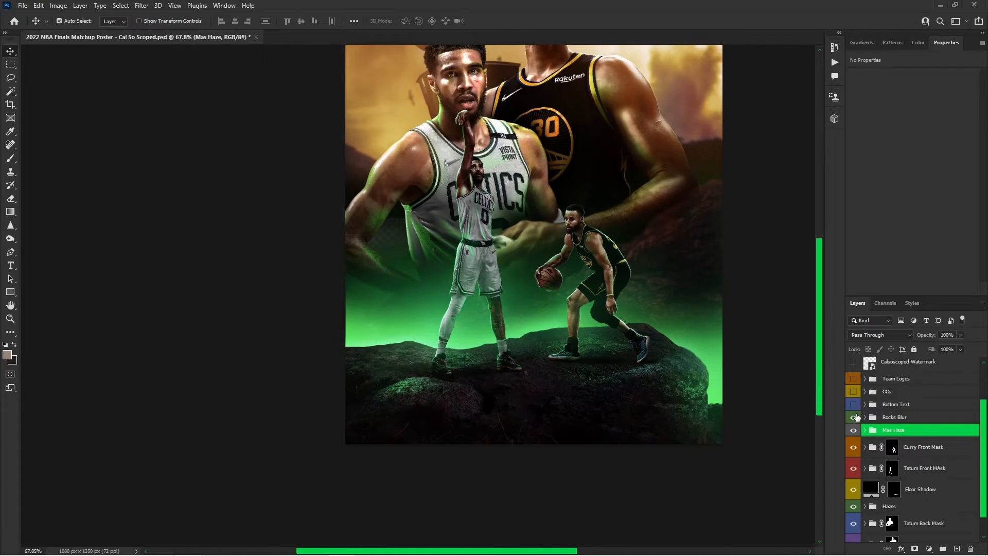
Compare the foreground rocks with the Rocks Blur group off and on, then review the whole poster
scroll(559, 360, up, 1)
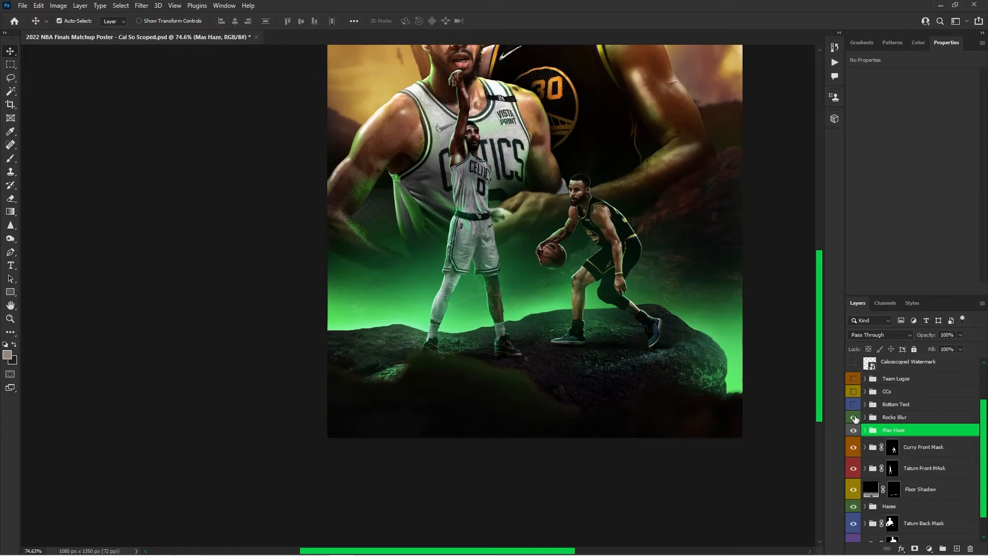
click(853, 417)
click(853, 417)
scroll(544, 367, up, 3)
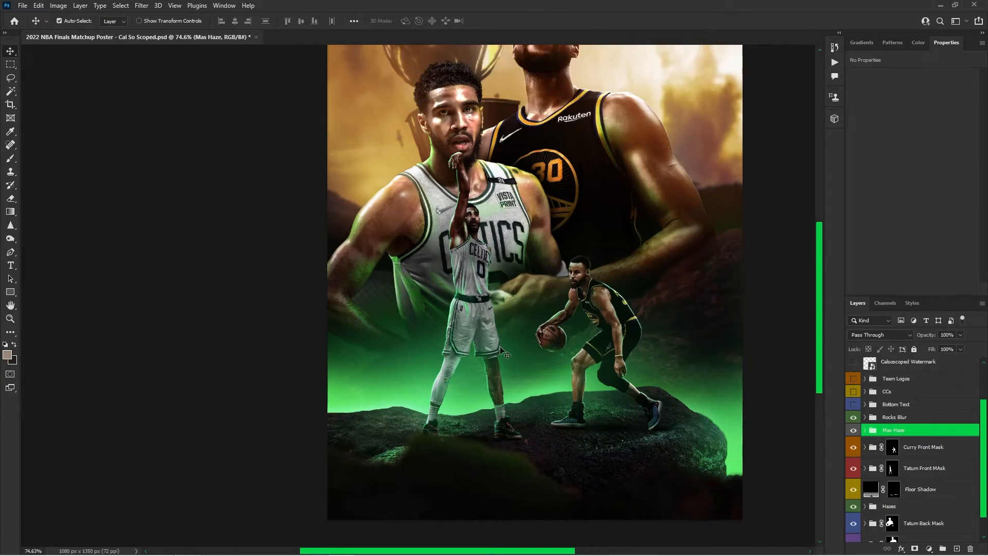
scroll(680, 400, down, 1)
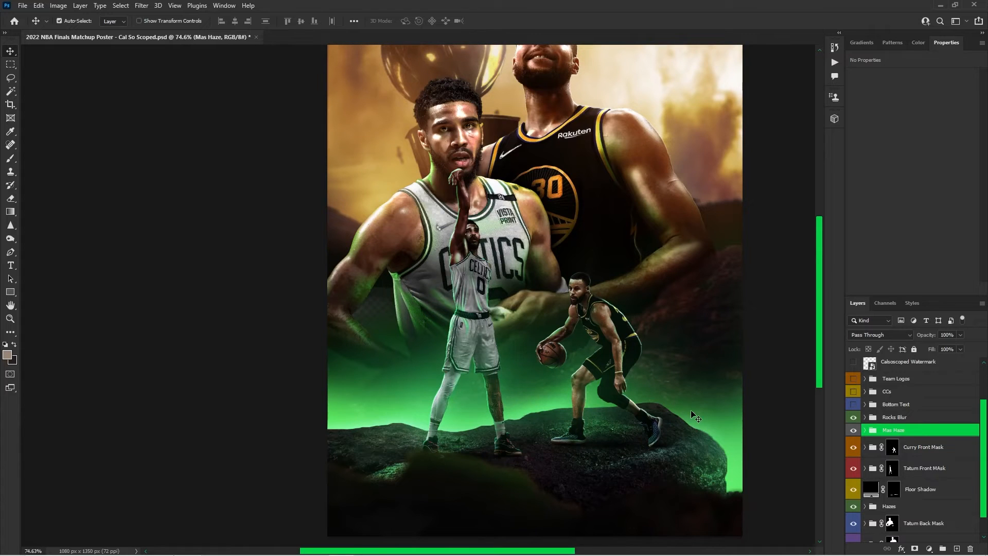
scroll(665, 388, down, 2)
scroll(669, 401, up, 1)
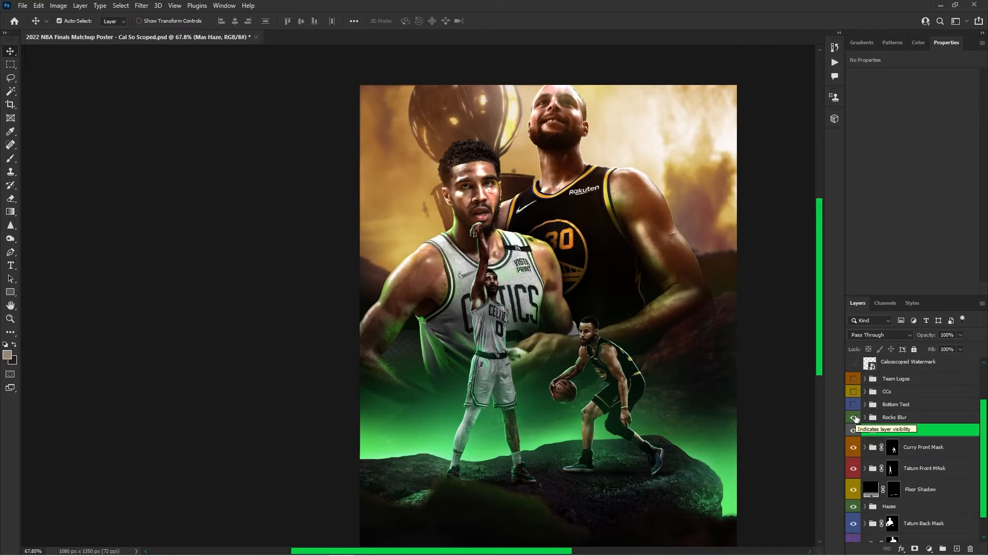
scroll(723, 416, down, 1)
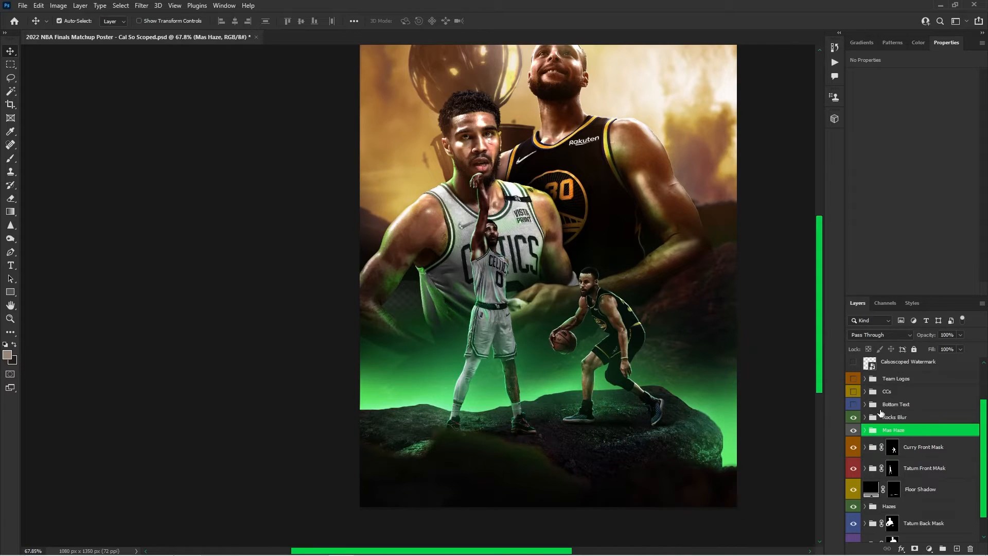
Expand the Rocks Blur group and examine the effect of the whole group and its Layer 8 by toggling them
click(865, 417)
click(852, 419)
click(852, 419)
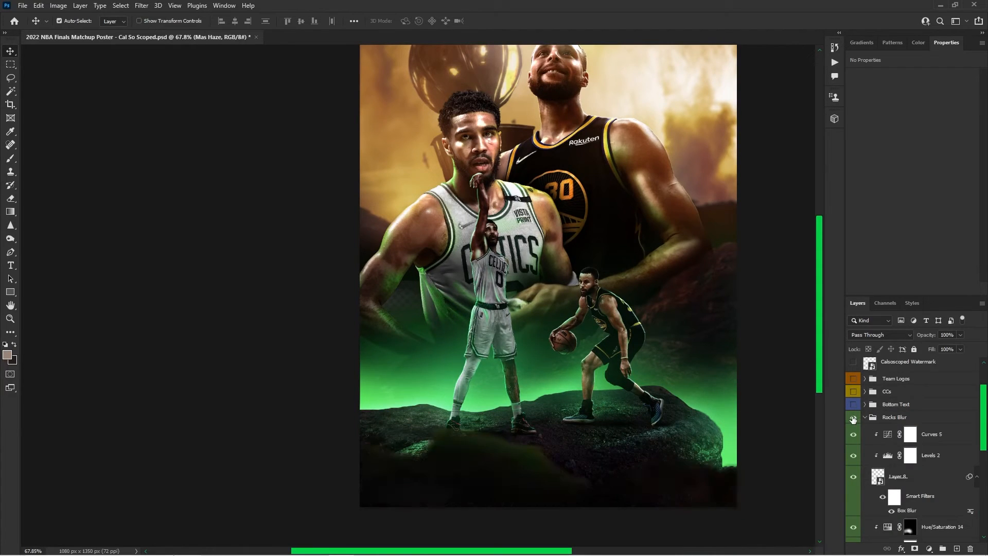
click(851, 420)
click(853, 477)
click(853, 476)
Compare the blurred rocks with the masked Hue/Saturation 14 adjustment off and on
scroll(867, 464, down, 1)
scroll(867, 463, down, 1)
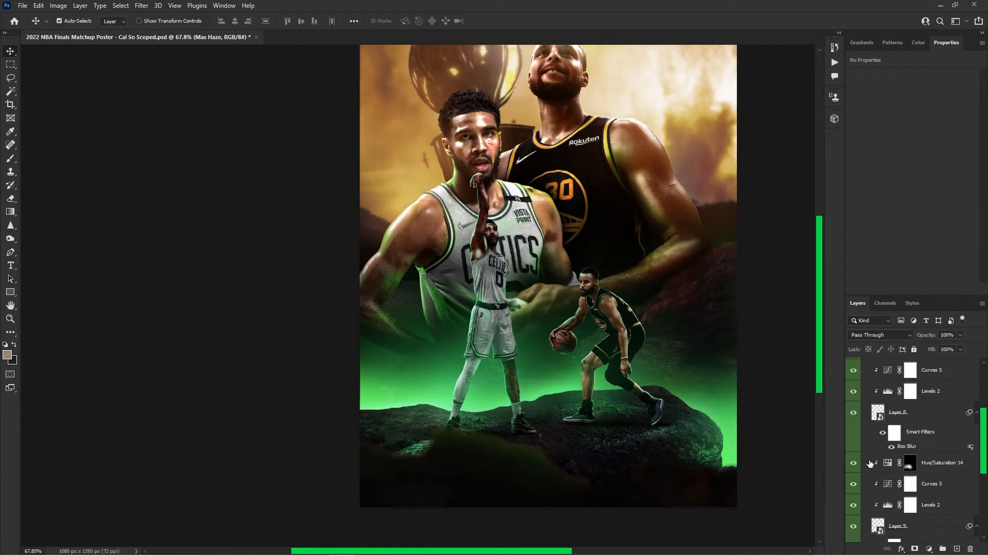
click(854, 462)
click(854, 462)
click(857, 462)
click(856, 462)
View the source contents of the Layer 8 and Layer 9 smart objects, closing each, and collapse the Rocks Blur group
scroll(875, 466, up, 1)
double_click(879, 466)
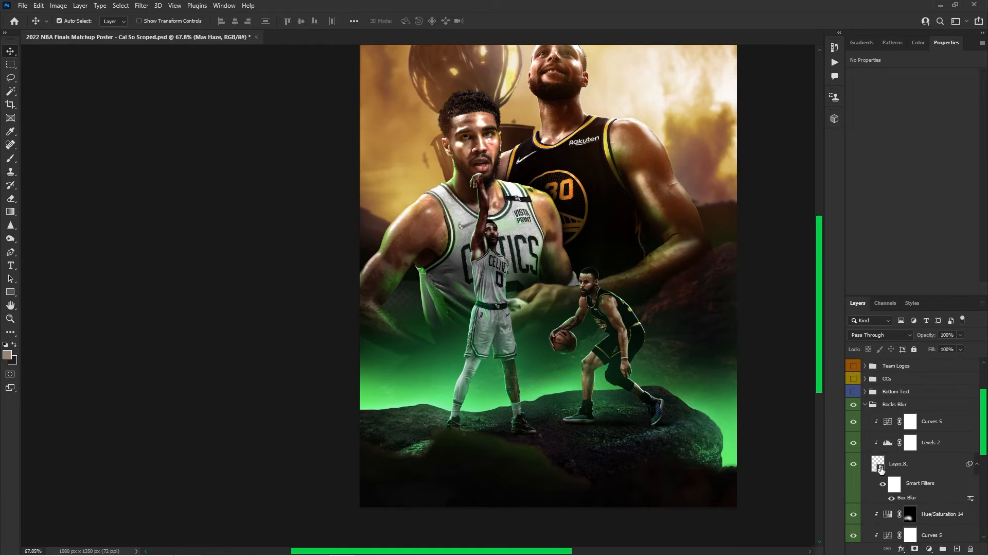
click(371, 37)
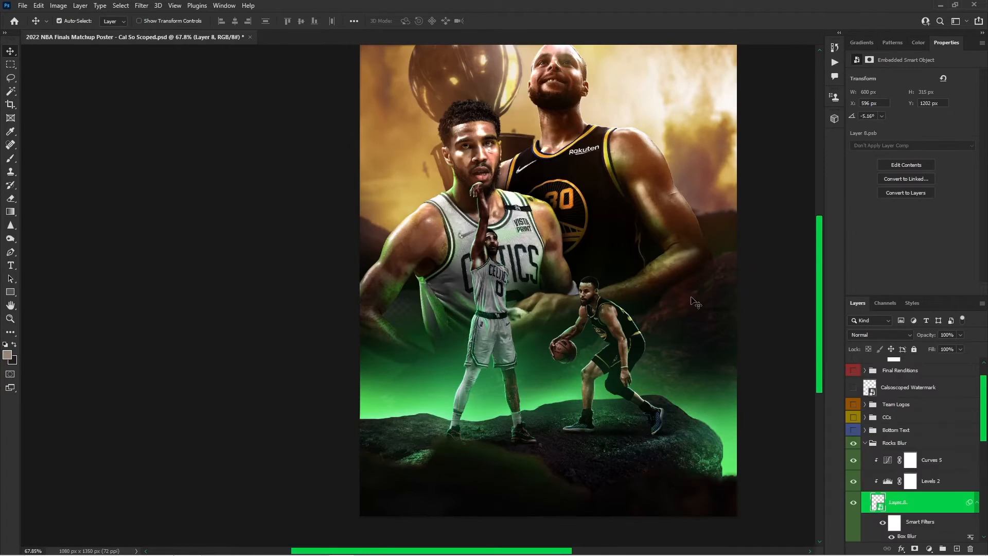
scroll(890, 490, down, 3)
double_click(879, 489)
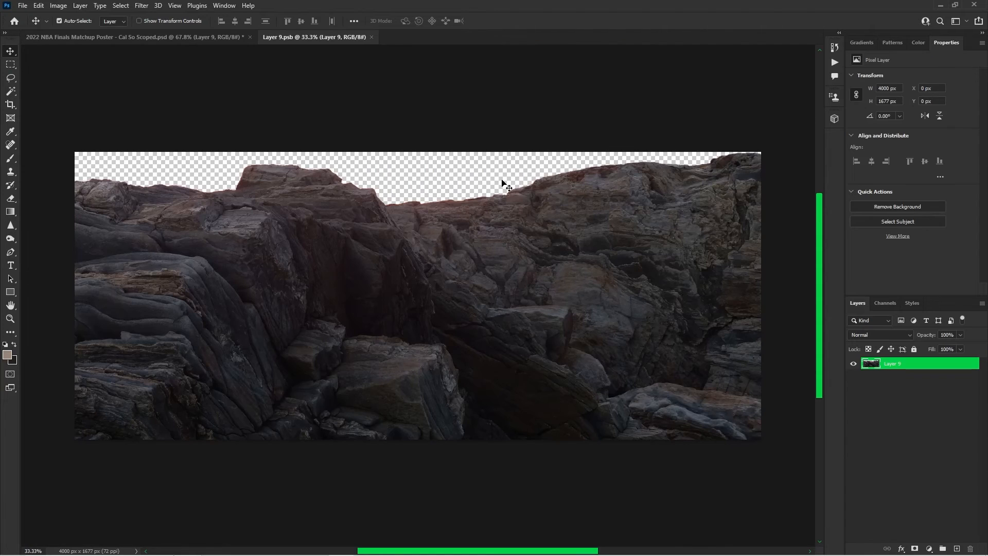
click(371, 37)
scroll(896, 447, up, 3)
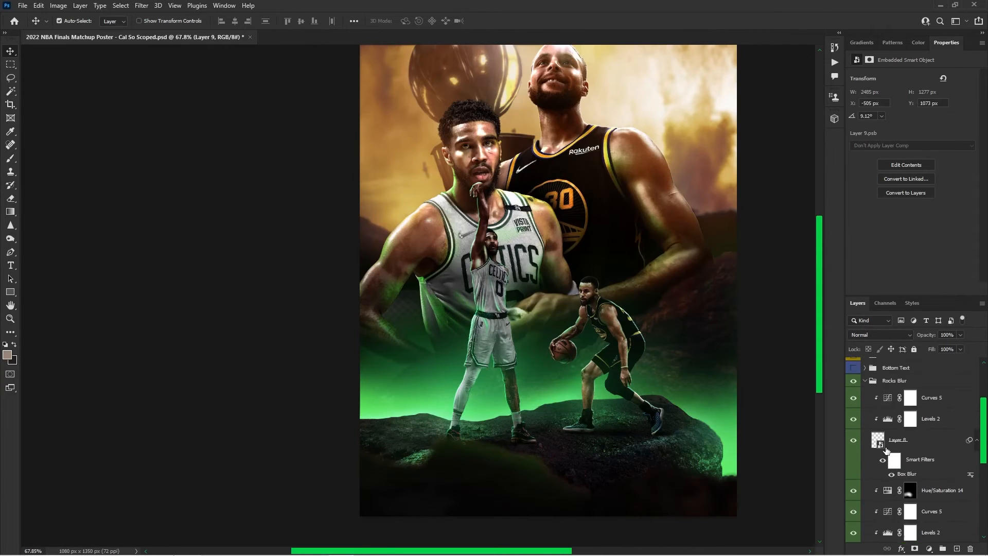
click(866, 407)
Make the Bottom Text group visible, comparing the poster with and without it
click(854, 393)
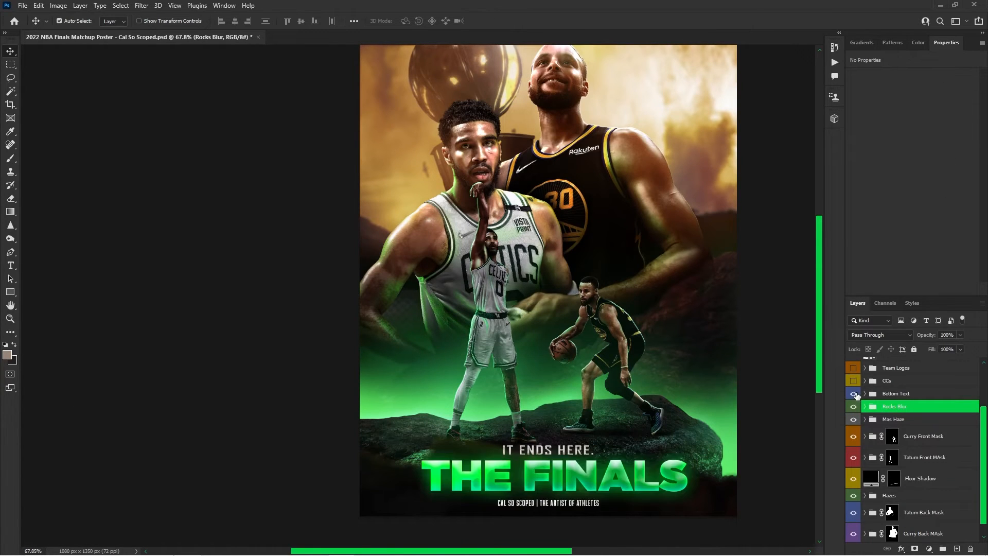
click(854, 394)
click(854, 394)
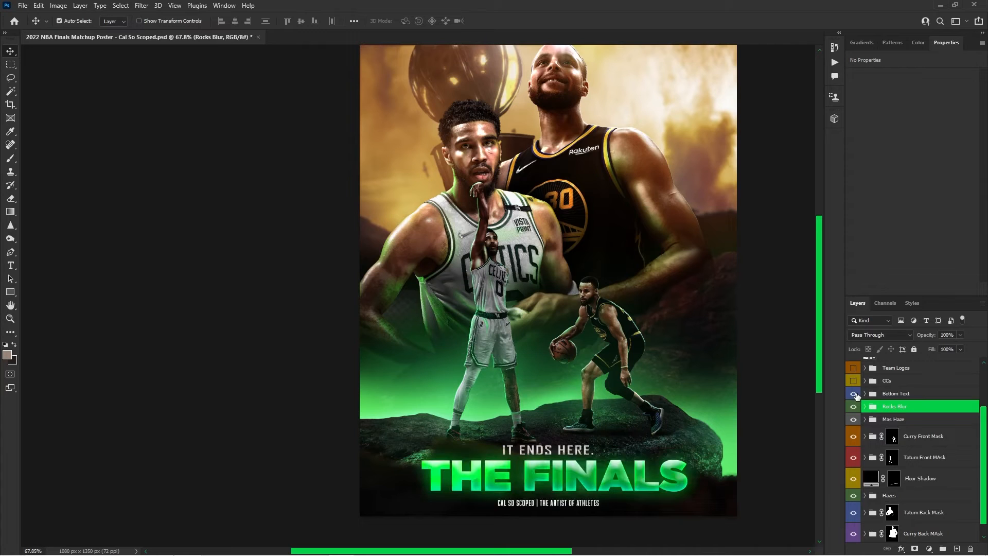
Expand the Bottom Text group, check the THE FINALS layer by toggling it, and open its smart object contents
click(896, 393)
scroll(572, 452, up, 3)
click(572, 451)
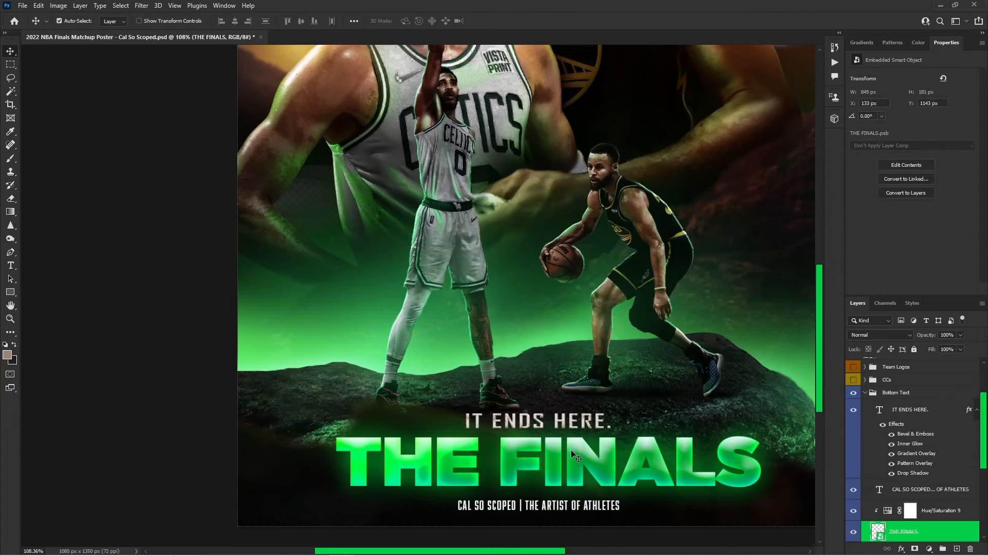
scroll(873, 484, down, 1)
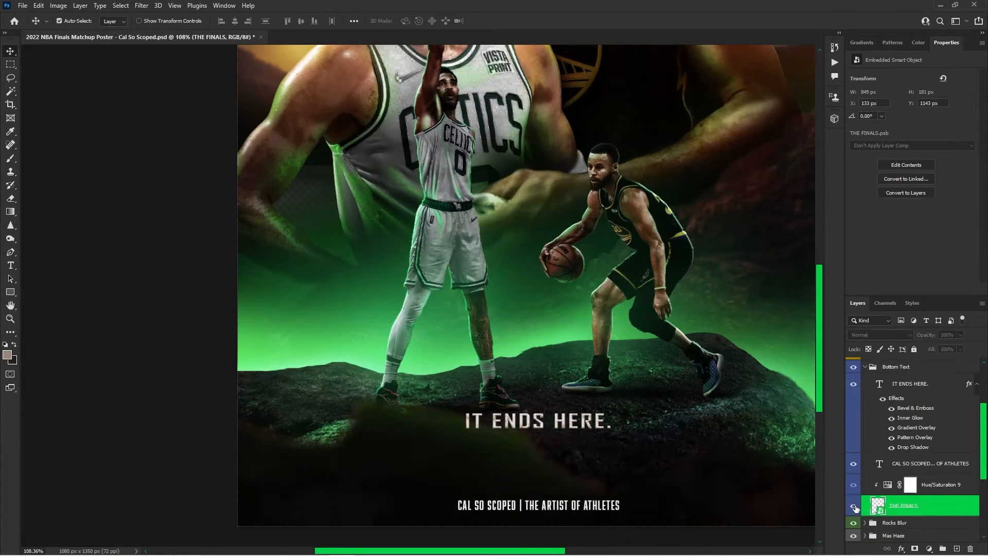
double_click(878, 506)
scroll(479, 292, up, 3)
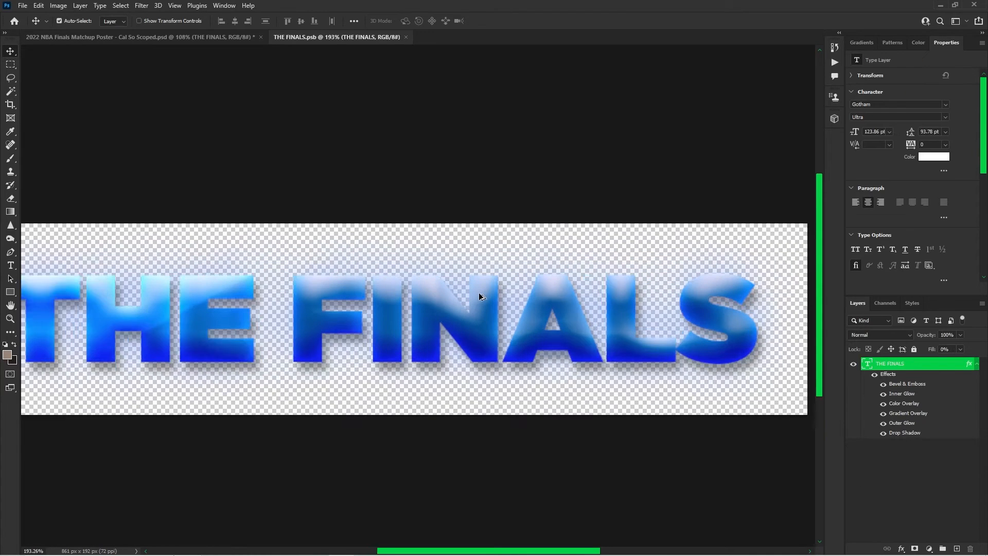
Inspect the THE FINALS text's layer style, its style presets and the New Style dialog, cancelling without saving
right_click(896, 368)
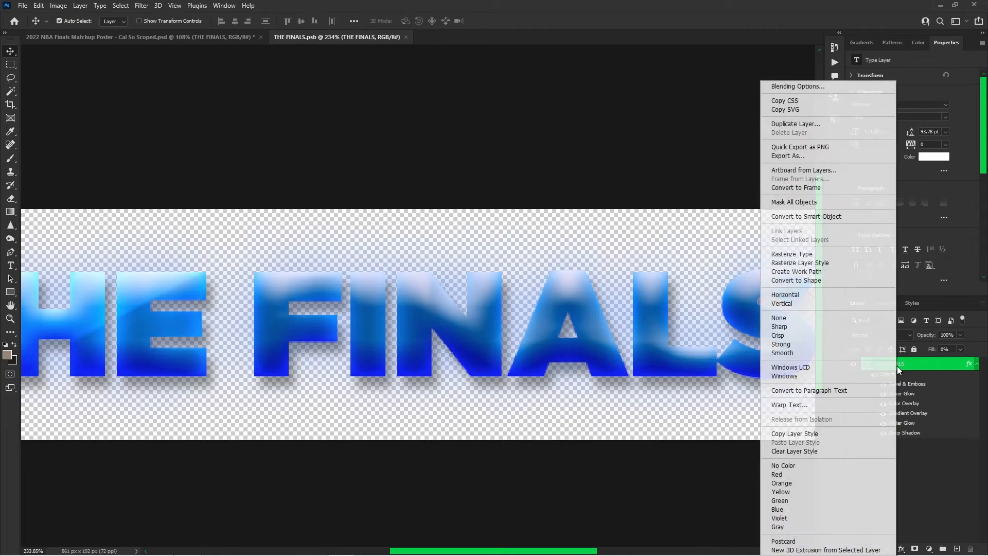
key(Escape)
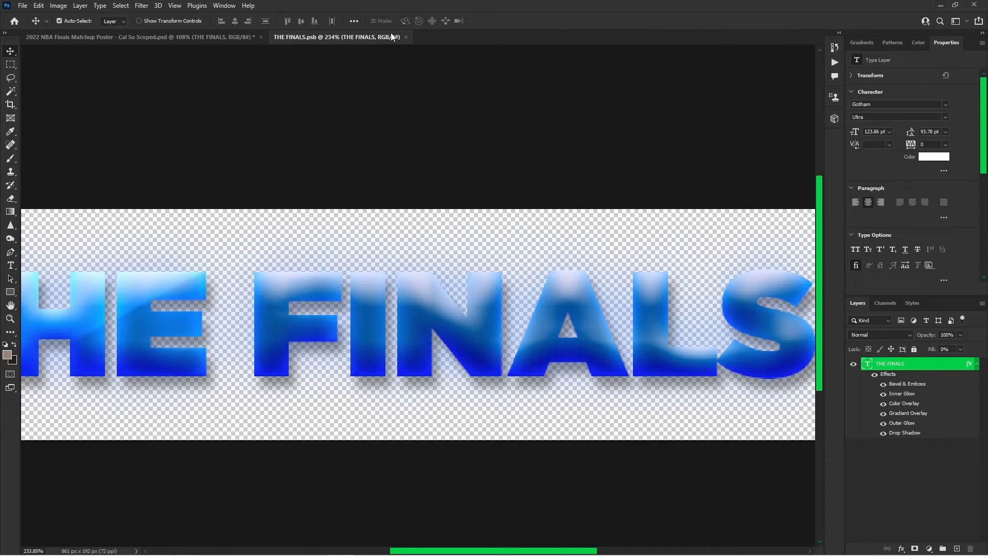
right_click(898, 368)
click(788, 87)
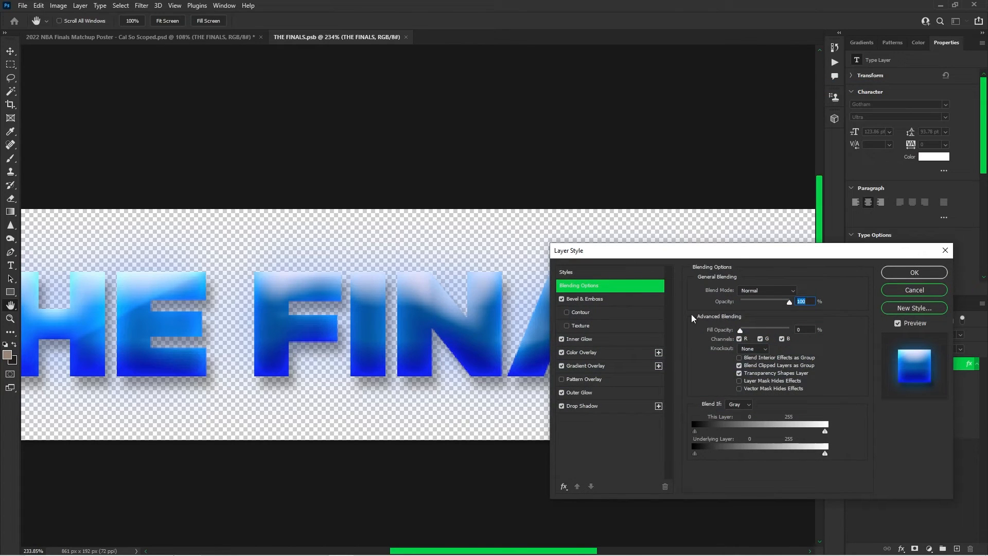
click(610, 272)
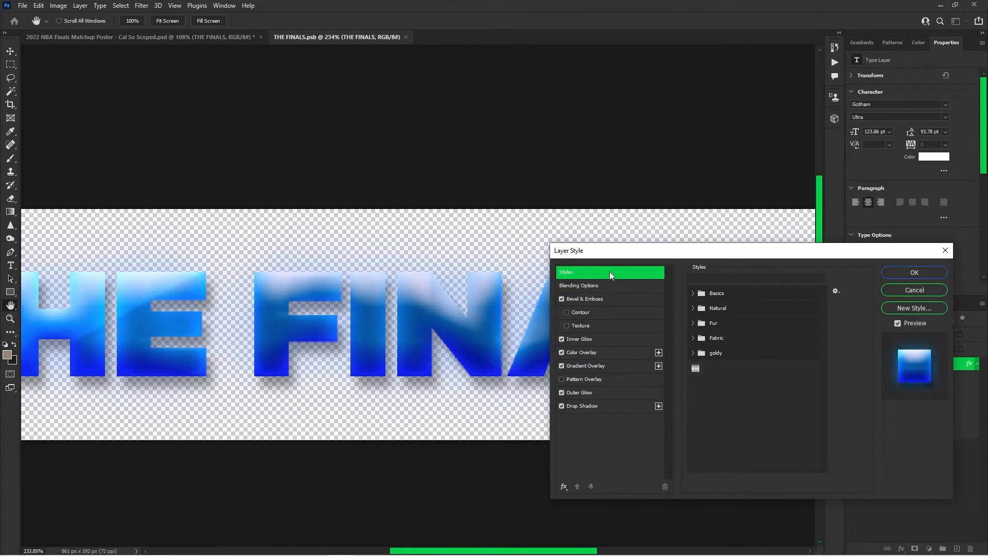
click(911, 307)
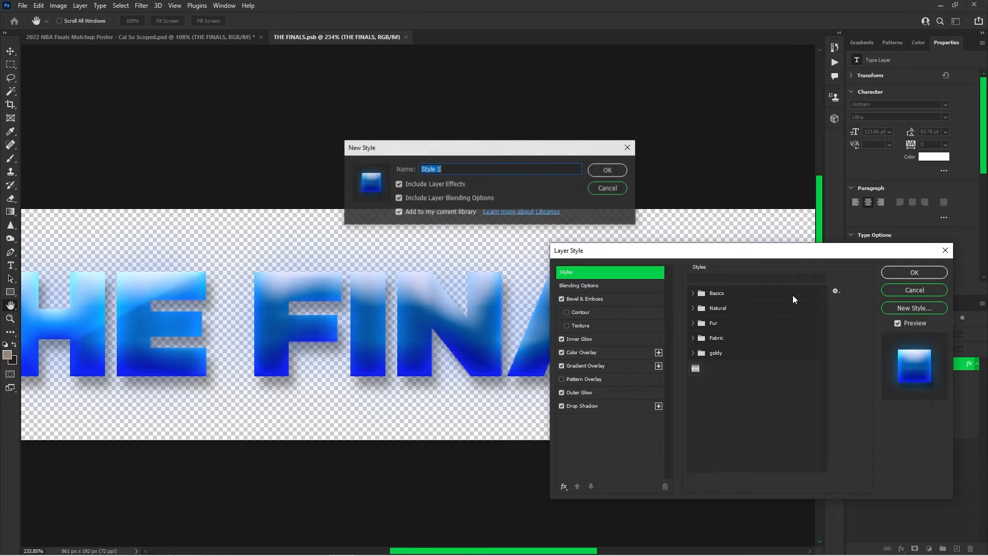
click(604, 189)
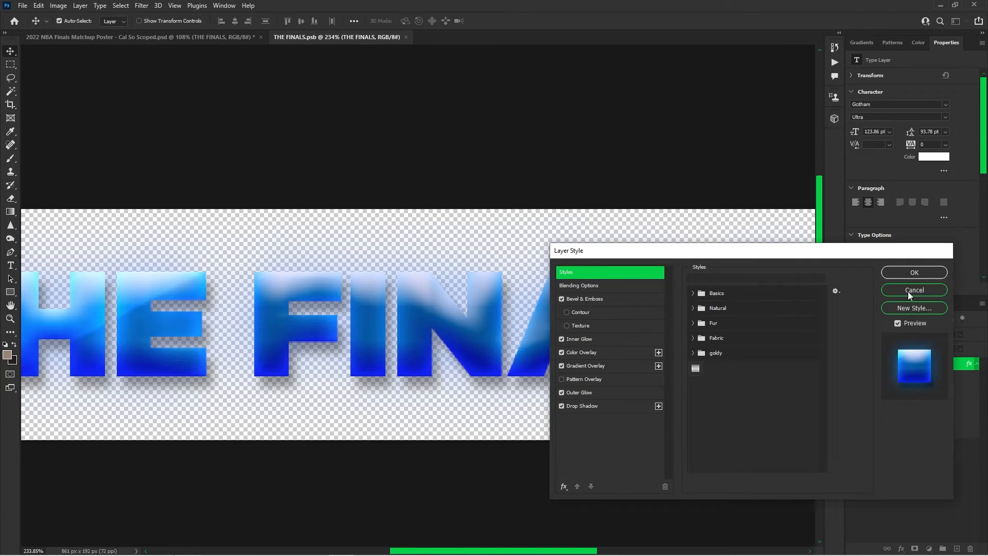
click(908, 290)
Close the THE FINALS smart object contents and review the title on the full poster
click(406, 37)
scroll(899, 442, down, 1)
scroll(509, 330, down, 5)
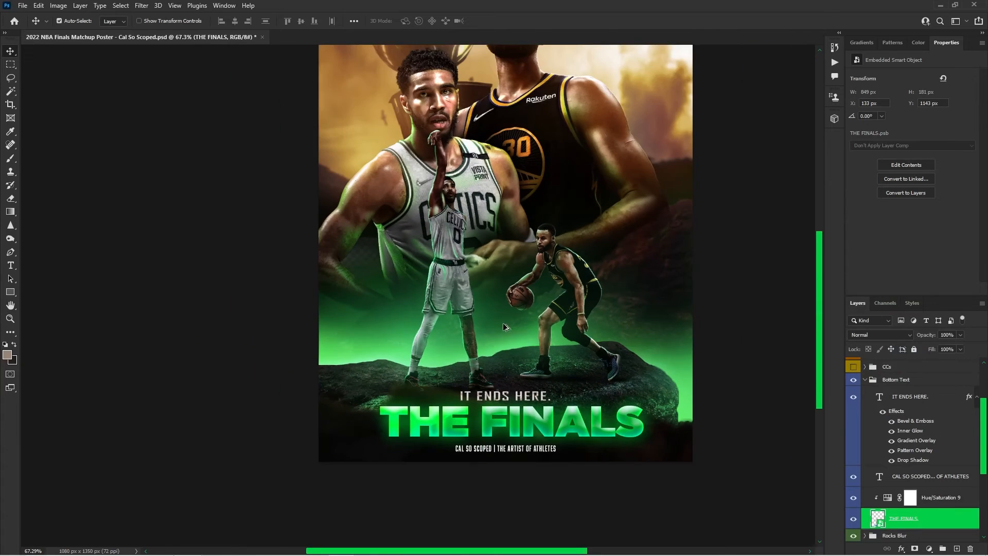
scroll(506, 328, up, 4)
scroll(566, 309, down, 3)
scroll(608, 353, up, 4)
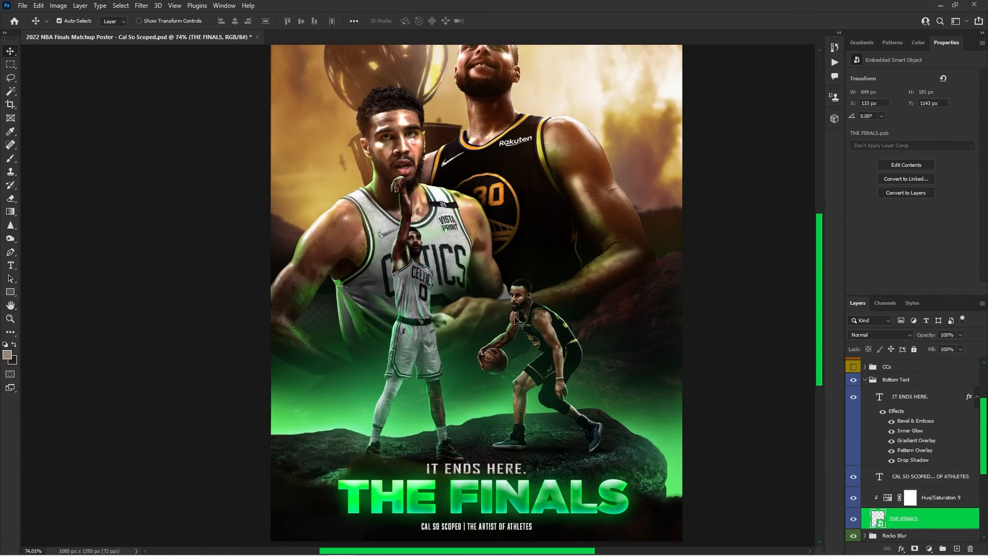
scroll(900, 508, down, 1)
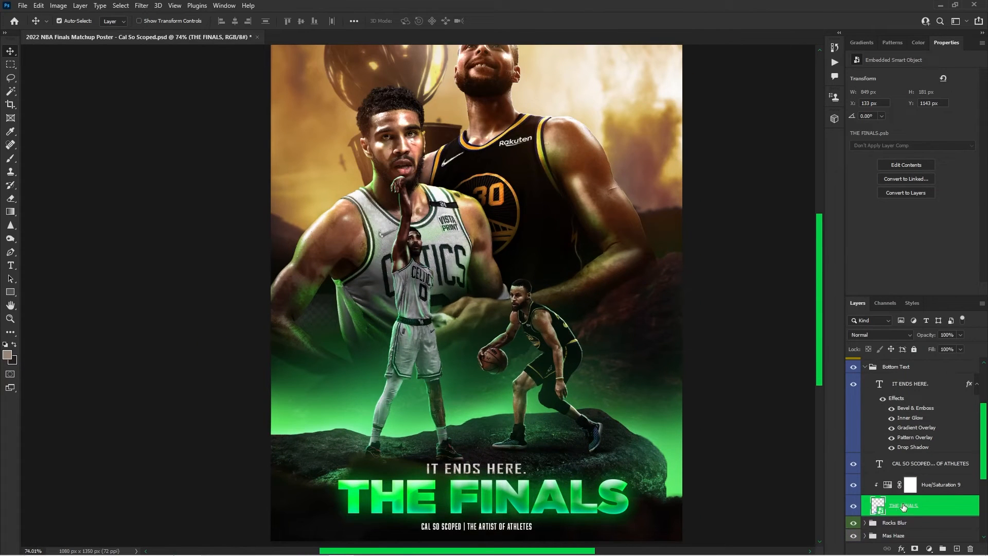
Examine the CAL SO SCOPED credit line and the IT ENDS HERE. tagline by toggling them, selecting the credit line's text layer
click(853, 466)
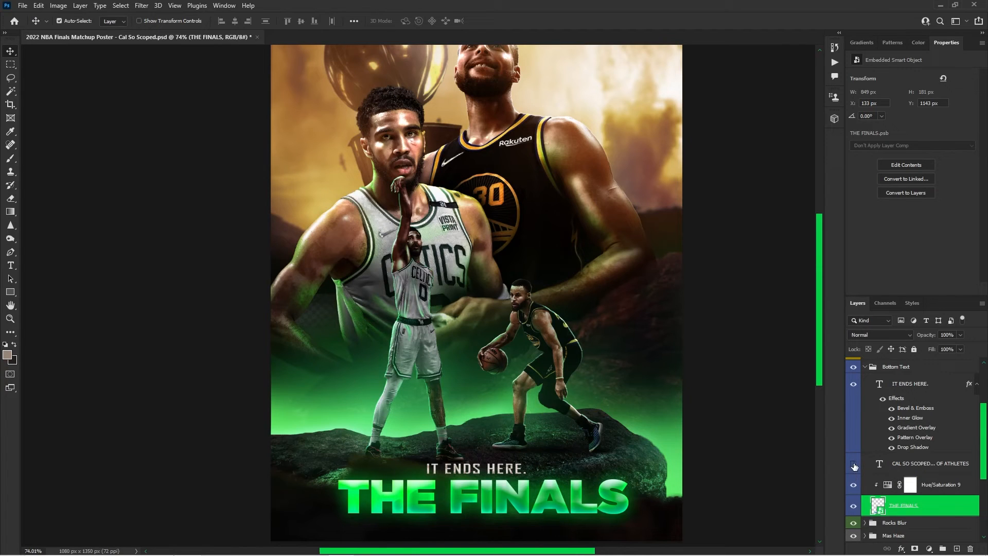
click(853, 466)
click(891, 456)
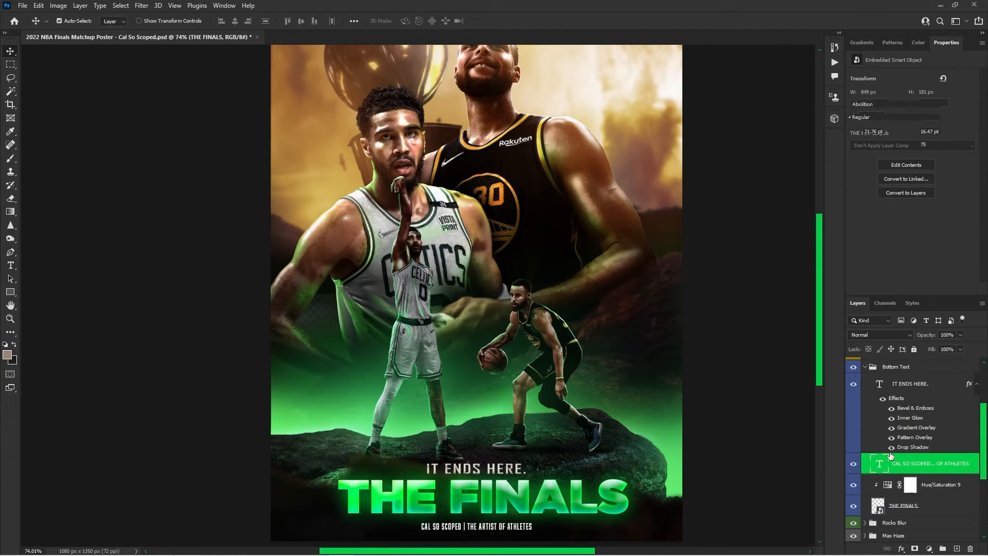
click(854, 384)
click(853, 384)
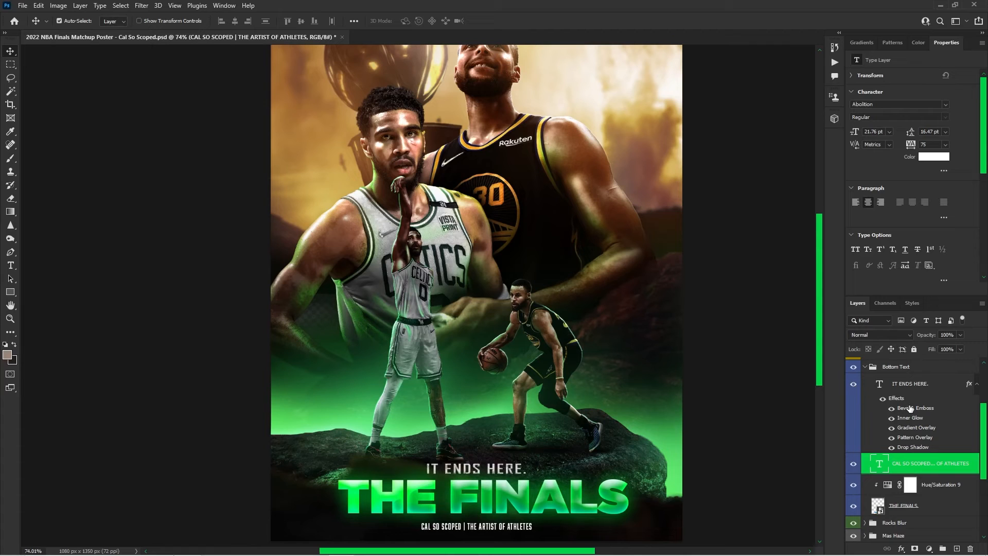
Collapse the Bottom Text group and compare the whole poster with the group off and on
scroll(904, 408, up, 1)
click(865, 394)
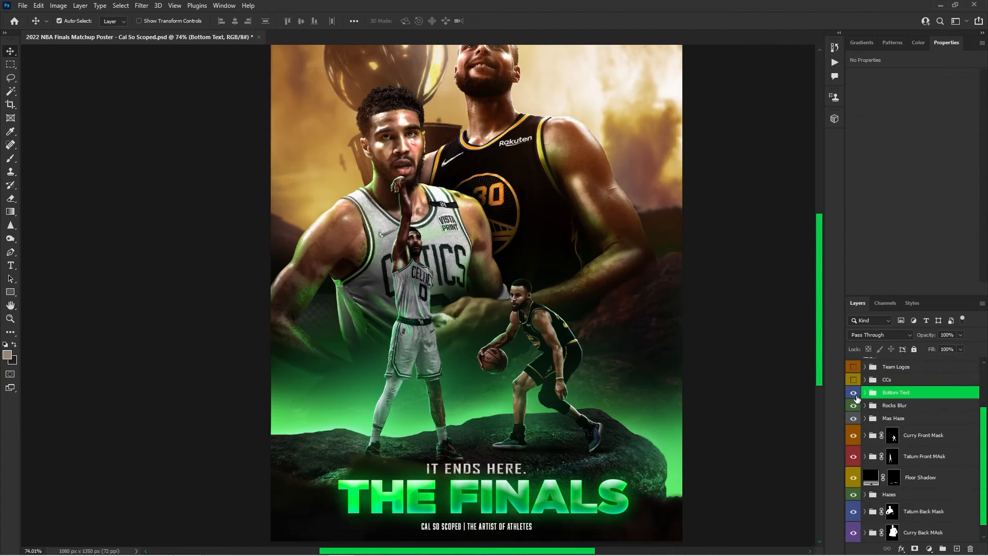
click(853, 392)
click(853, 392)
scroll(576, 339, down, 3)
scroll(562, 363, up, 2)
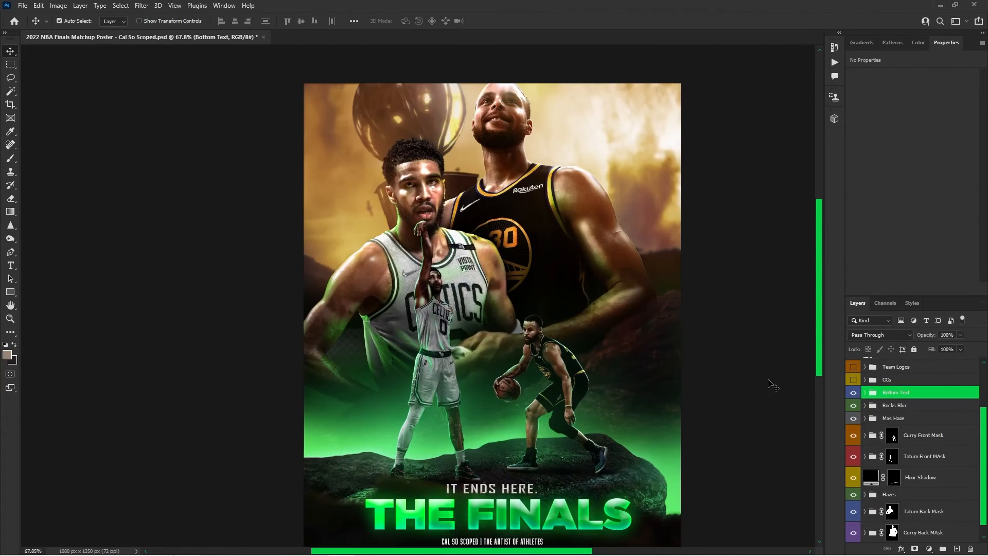
scroll(875, 411, up, 2)
Make the CCs group visible, comparing the poster with and without its color corrections, and expand the group
click(853, 431)
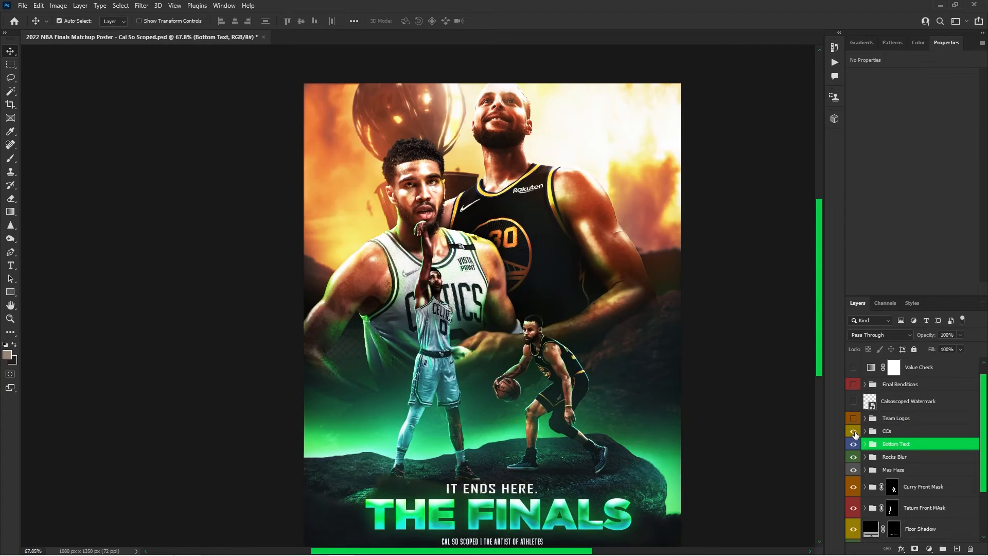
click(854, 431)
click(853, 431)
click(865, 431)
Hide every adjustment layer inside the CCs group, from Brightness/Contrast 8 down to Color Lookup 1
scroll(862, 433, down, 1)
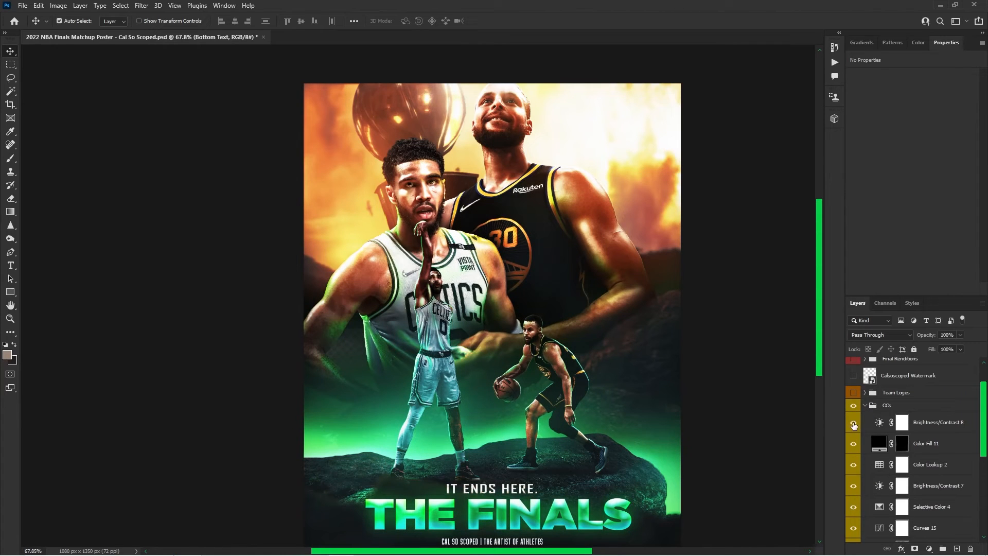
drag(854, 425, 854, 532)
scroll(865, 514, down, 3)
click(853, 484)
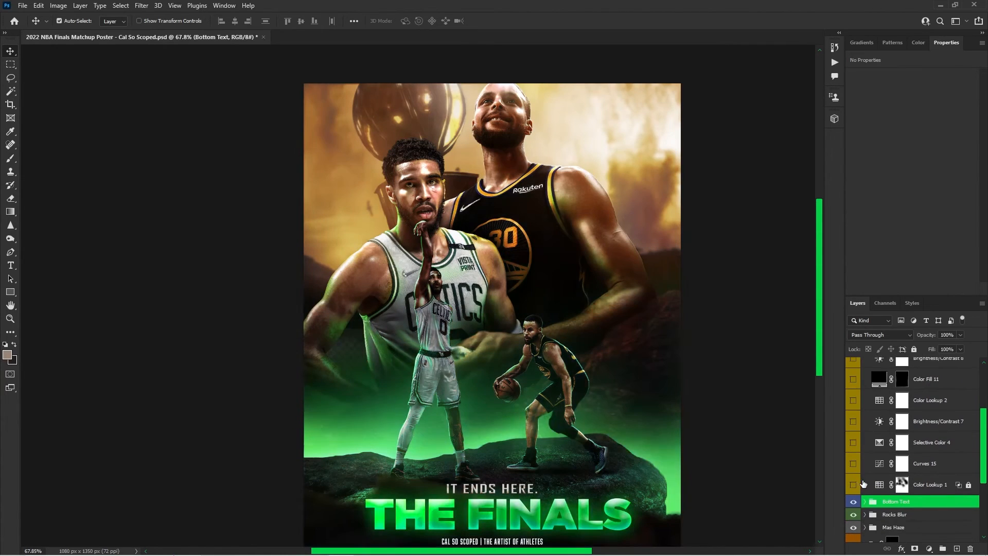
Bring the whole poster into view and show the Color Lookup 1 adjustment in the CCs group
scroll(596, 358, down, 5)
scroll(596, 359, up, 5)
scroll(625, 386, down, 1)
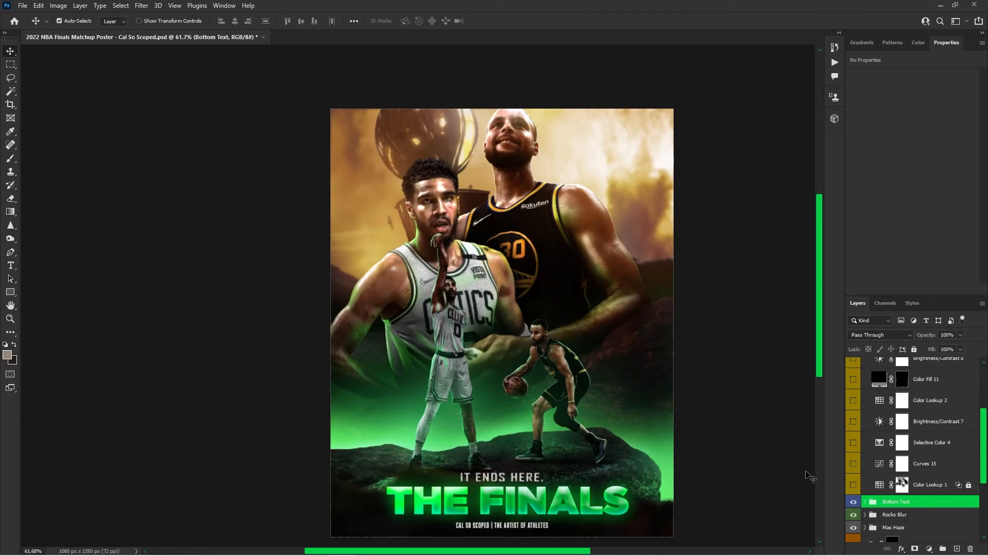
click(852, 485)
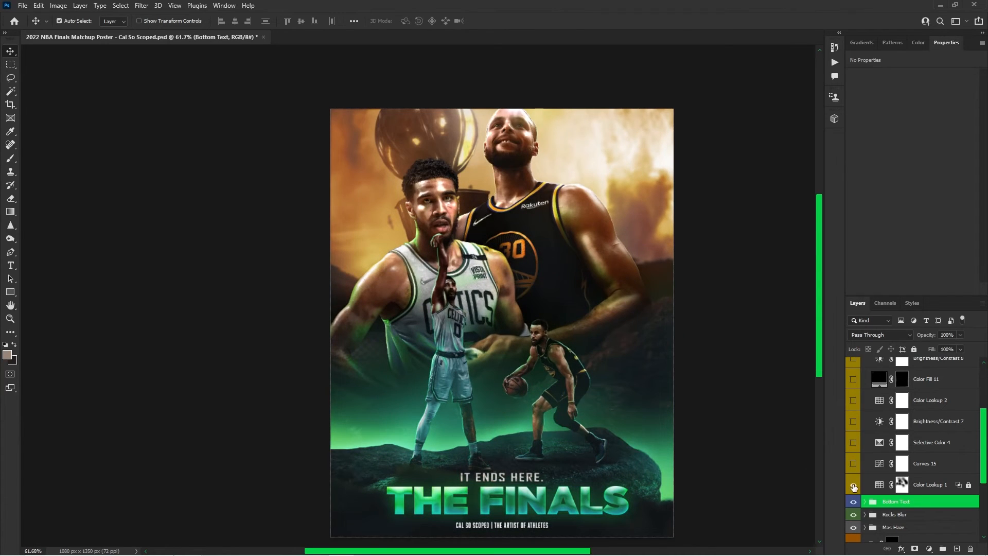
Show Curves 15, Selective Color 4, Brightness/Contrast 7, Color Lookup 2 and Color Fill 11 one after another in the CCs group
click(851, 465)
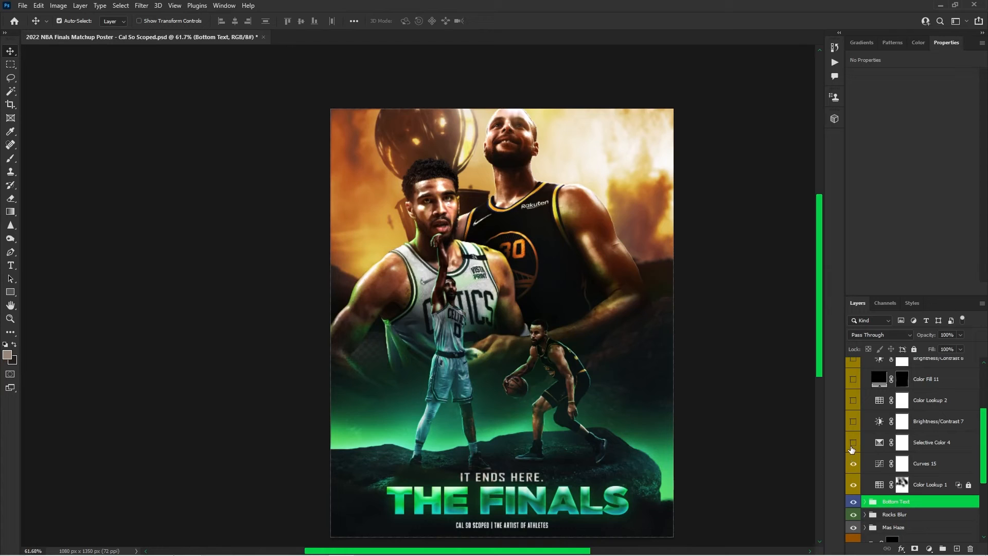
click(852, 443)
click(854, 422)
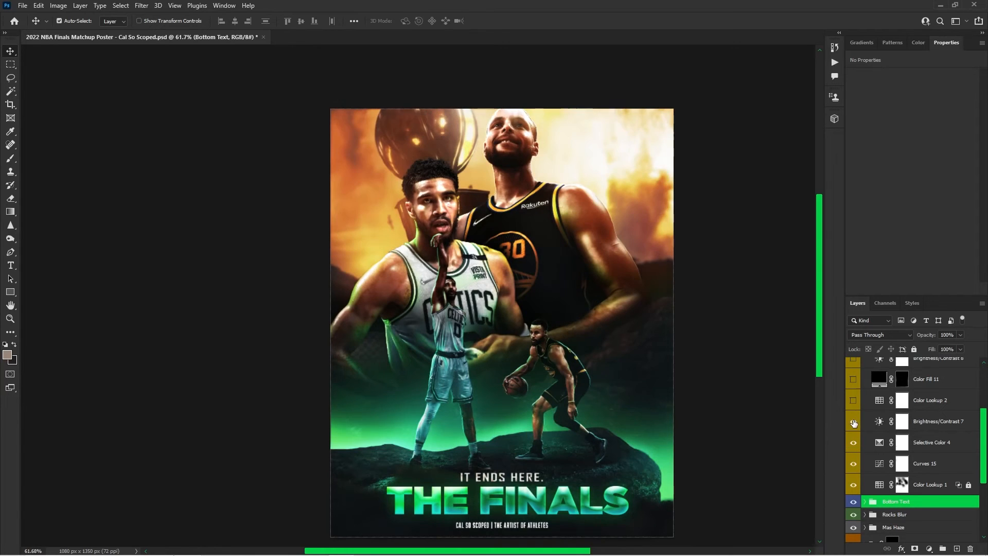
click(853, 401)
click(854, 378)
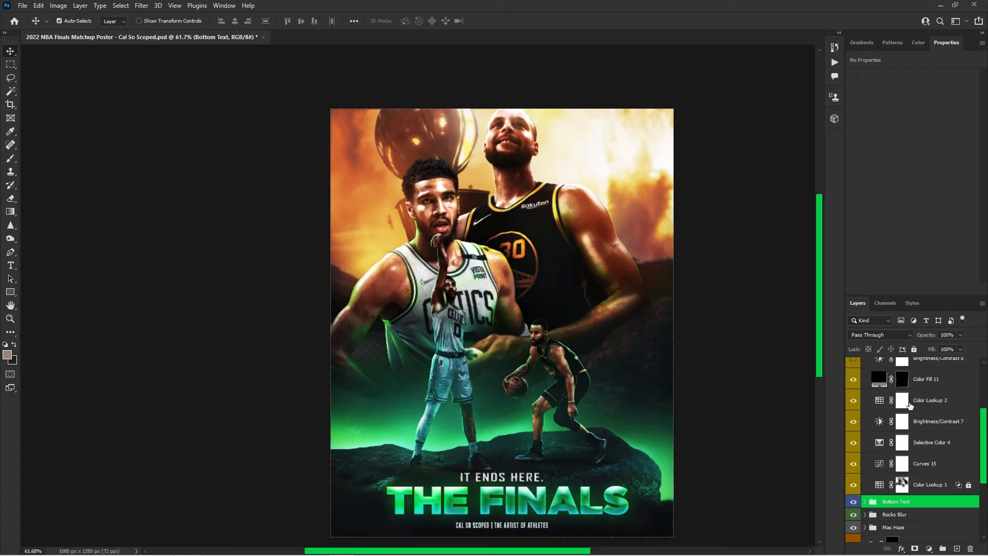
Select Color Fill 11, compare the poster with it off and on, and show Brightness/Contrast 8 above it
click(858, 384)
click(852, 380)
scroll(853, 391, up, 1)
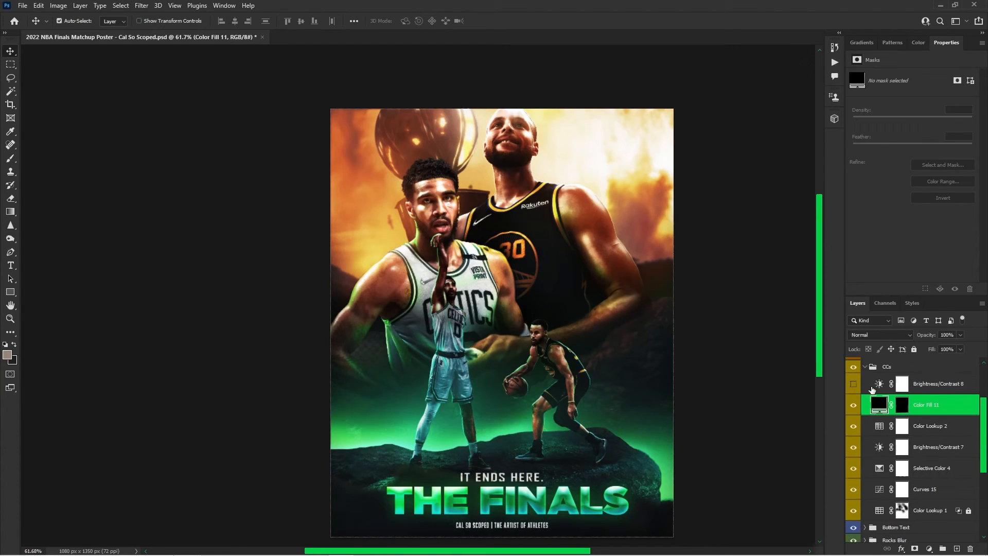
click(854, 405)
click(854, 384)
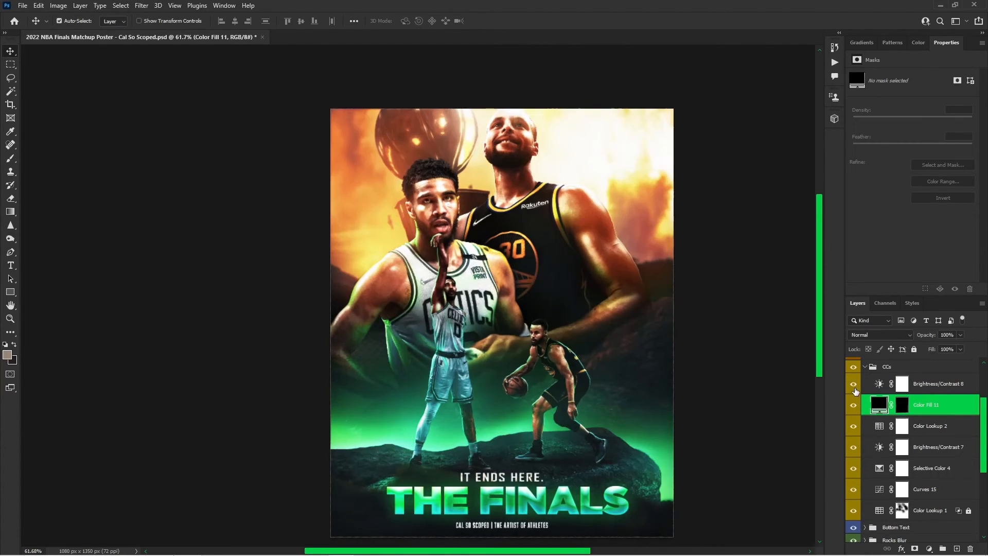
Collapse the CCs group and compare the whole poster with all its color corrections off and on
scroll(877, 399, up, 1)
click(867, 380)
click(853, 379)
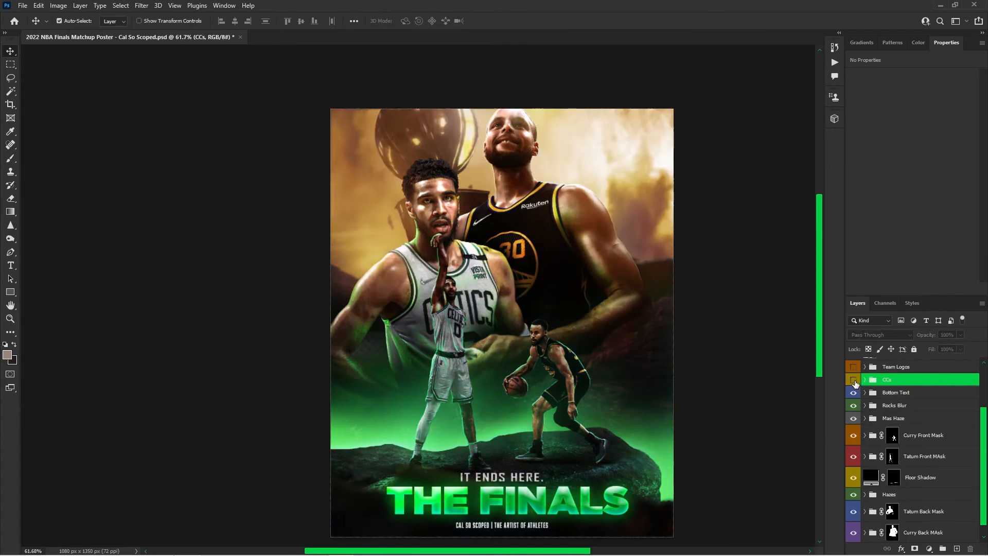
click(853, 379)
Make the Team Logos group visible and examine the two team logos beside the "IT ENDS HERE." text up close
scroll(857, 391, up, 1)
click(853, 405)
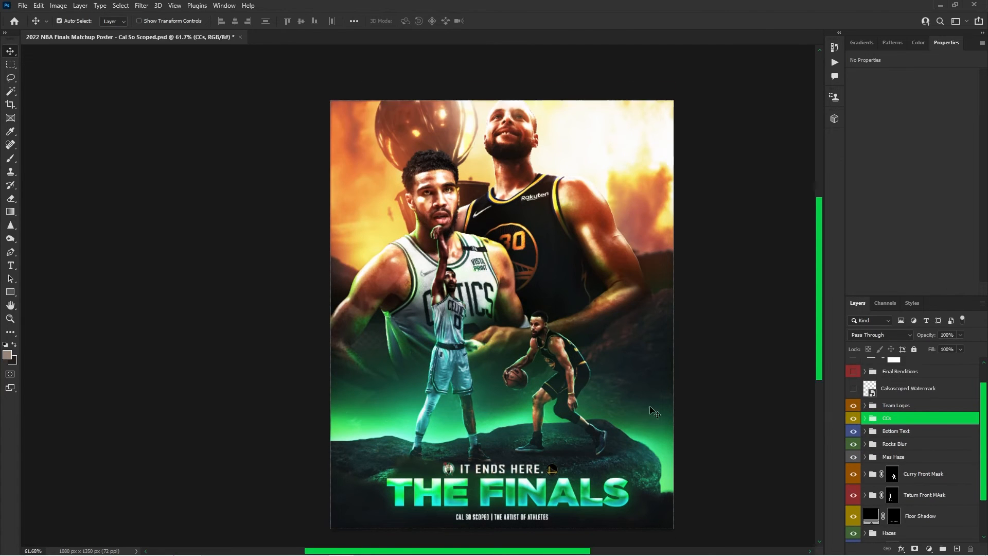
scroll(561, 406, down, 2)
scroll(560, 406, up, 3)
scroll(561, 406, up, 2)
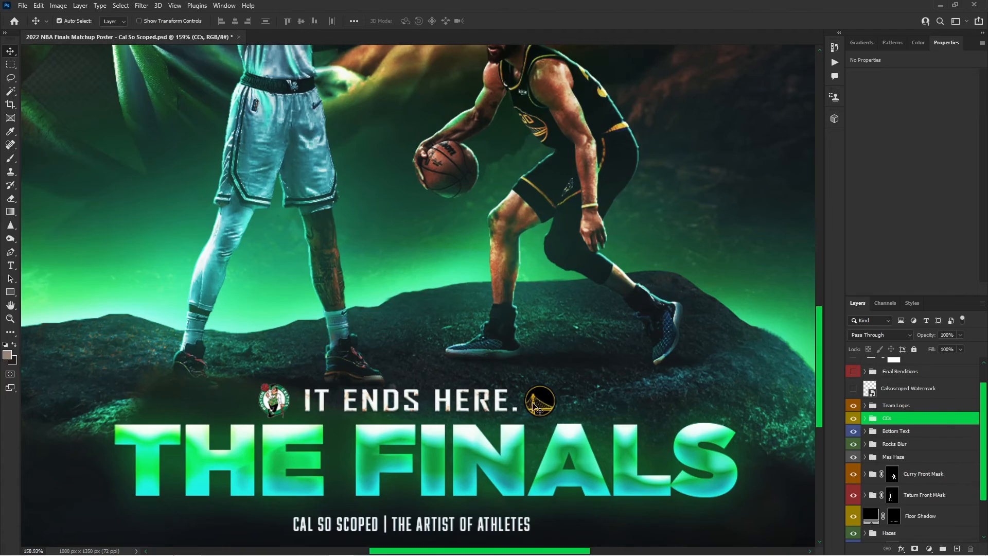
scroll(406, 407, up, 1)
scroll(617, 409, down, 4)
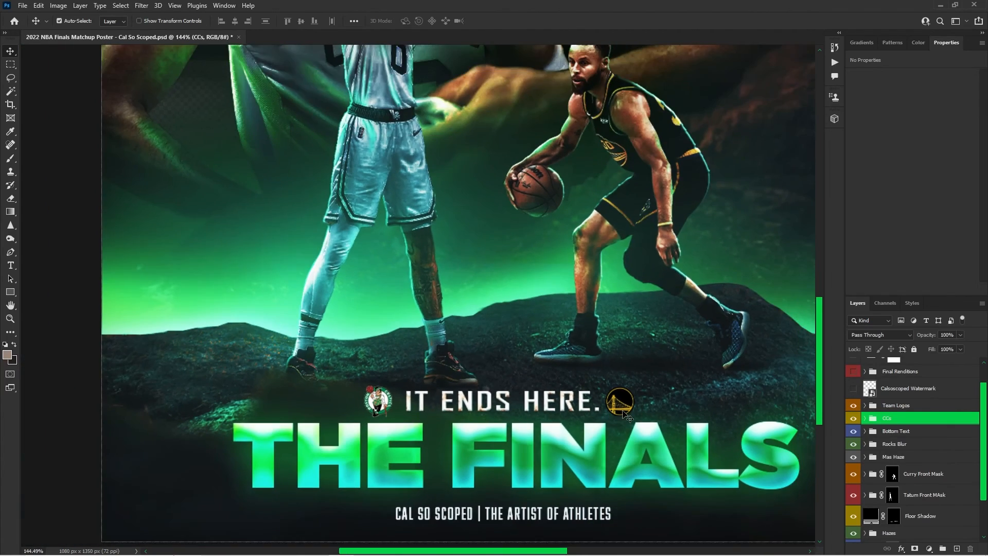
scroll(618, 409, up, 3)
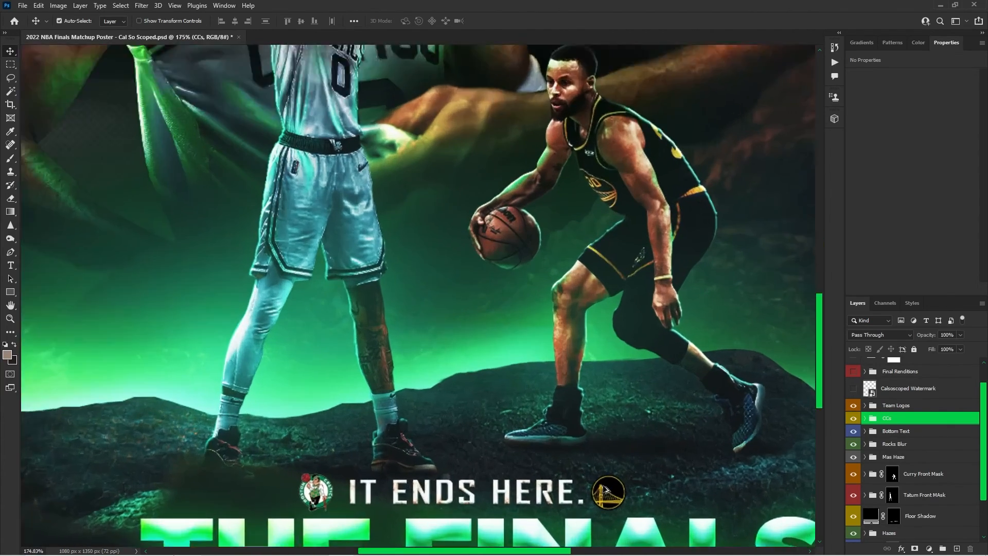
scroll(615, 463, down, 2)
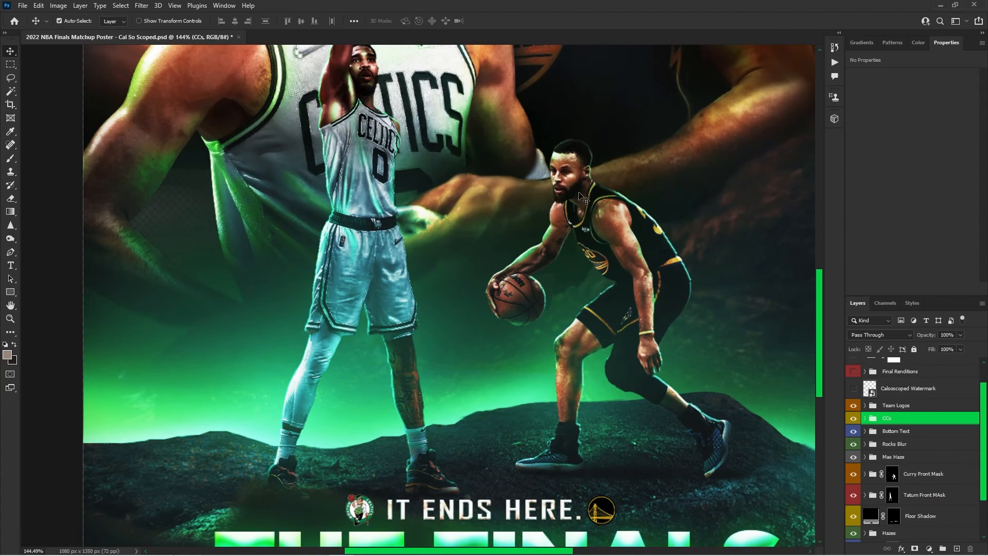
scroll(530, 319, down, 1)
scroll(530, 322, down, 2)
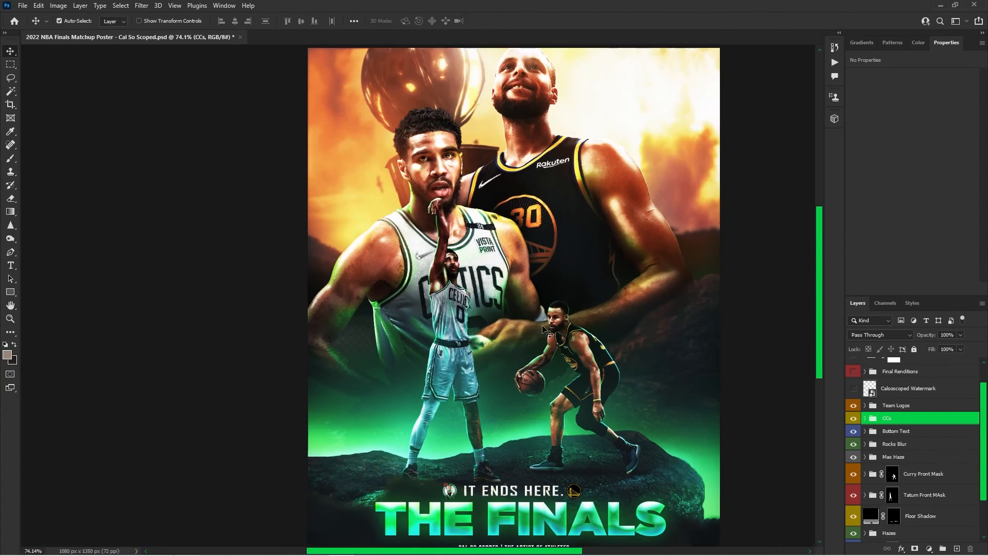
Make the Final Renditions group visible, inspect its effect across the poster, and select the group
scroll(857, 422, up, 1)
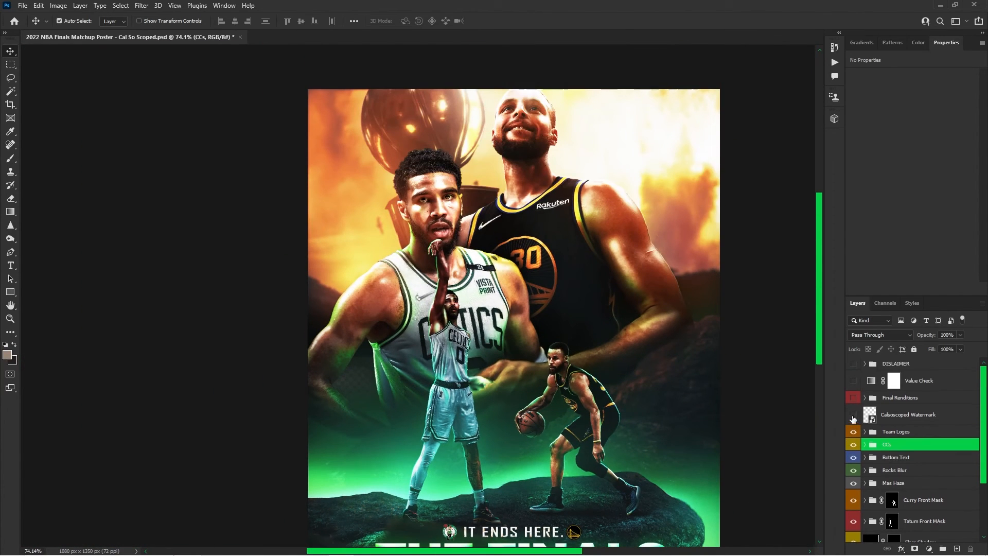
scroll(559, 367, down, 1)
scroll(585, 354, up, 1)
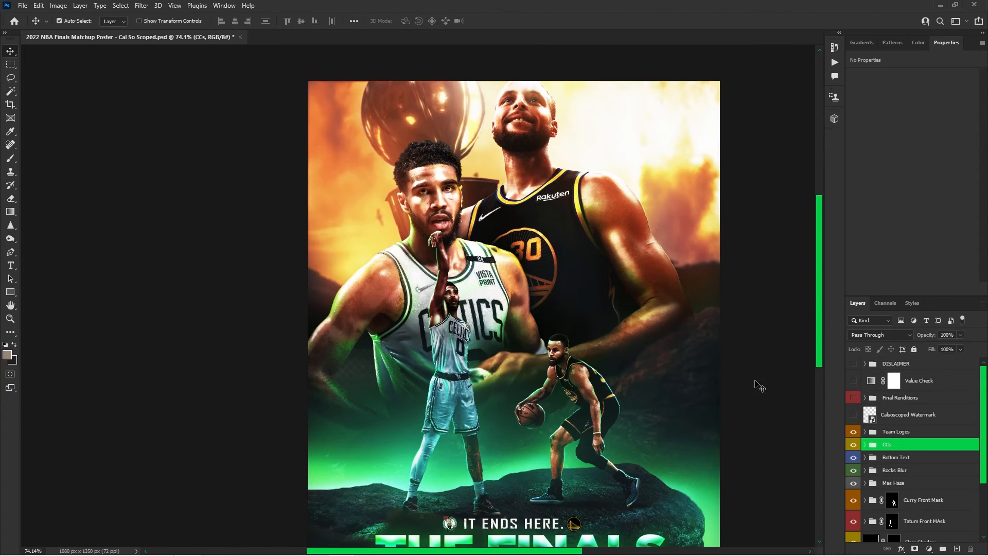
click(852, 415)
click(852, 397)
scroll(680, 318, down, 5)
scroll(679, 306, up, 5)
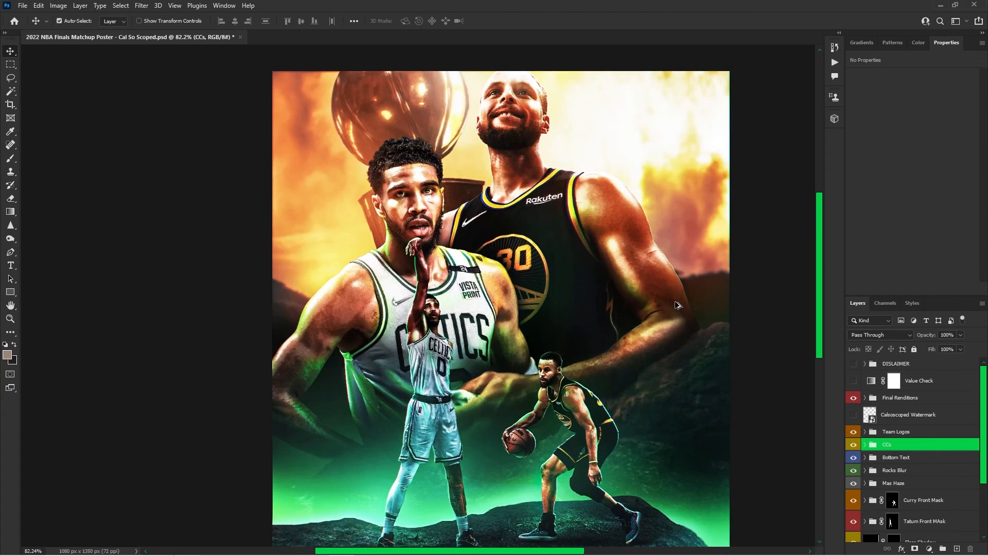
click(904, 399)
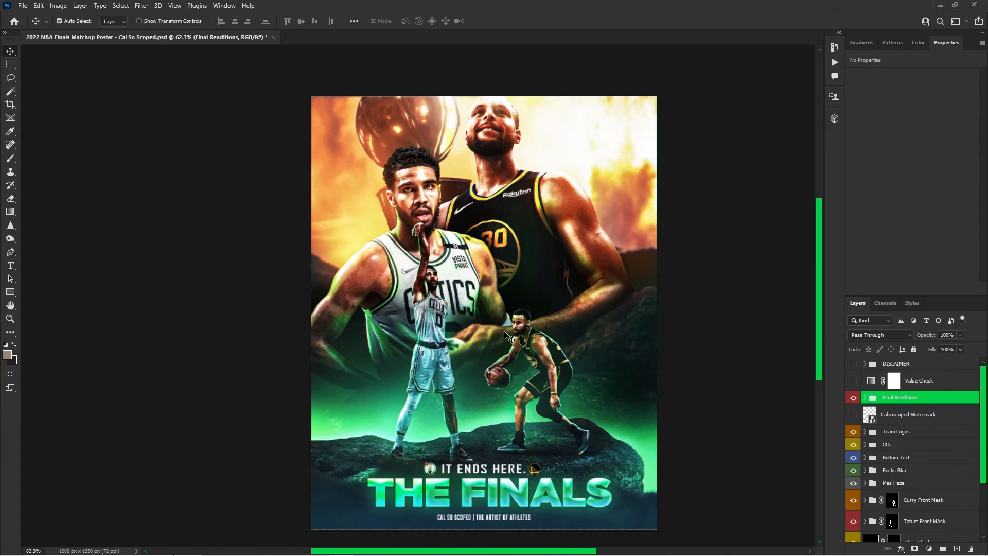